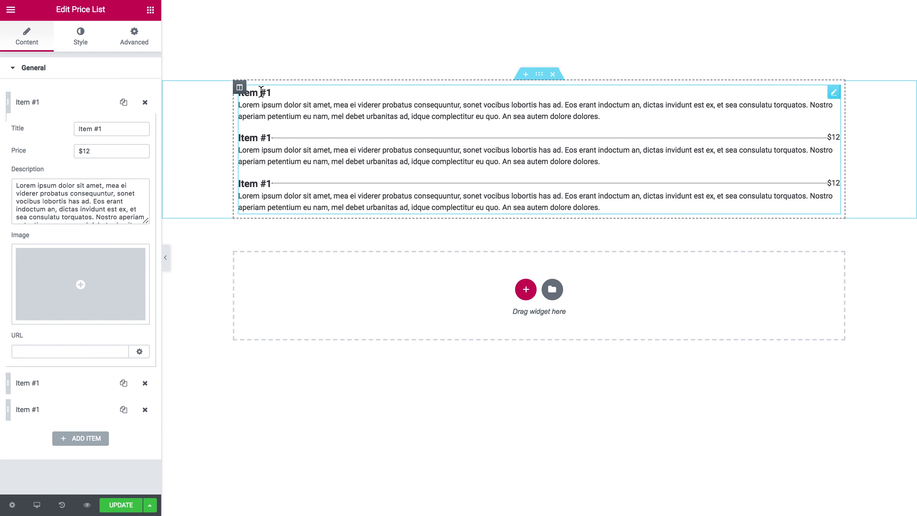
click(111, 127)
key(ctrl+a)
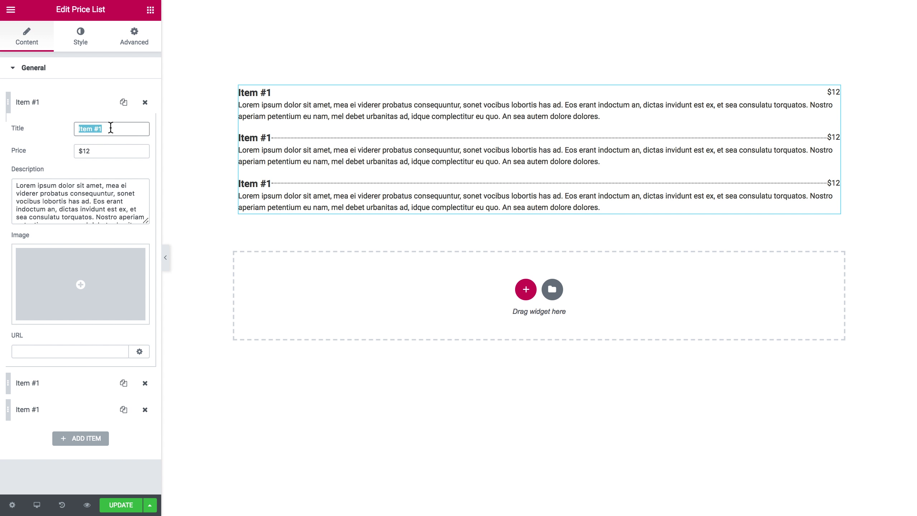
click(99, 149)
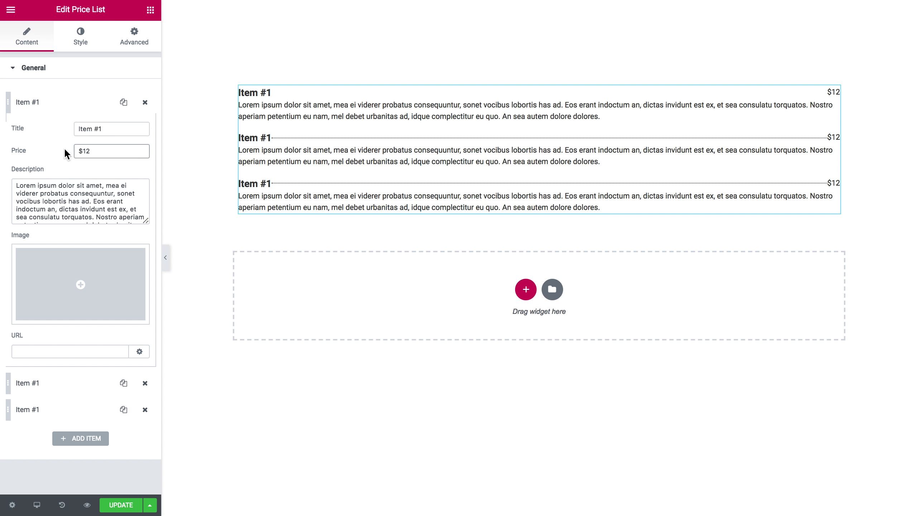
drag(83, 152, 84, 152)
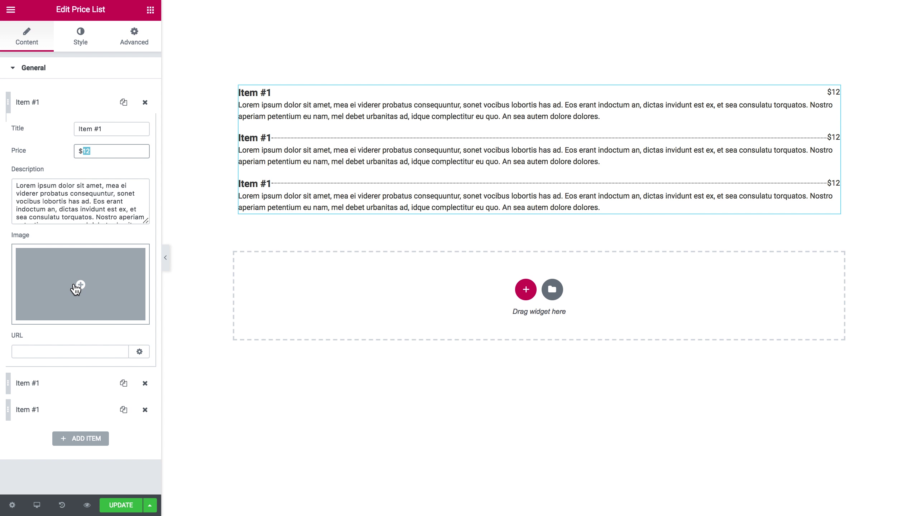
- Try "#" as the URL of the first price list item, and clear the field again
click(42, 352)
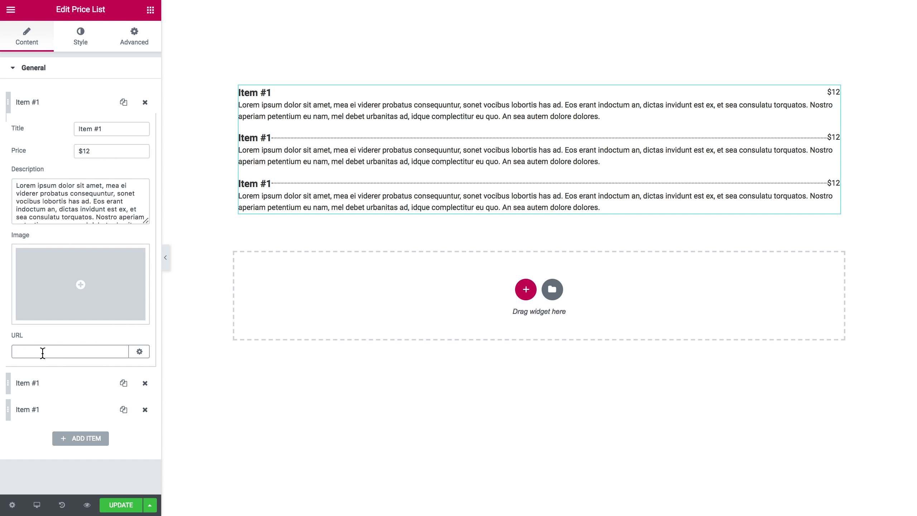
text(#)
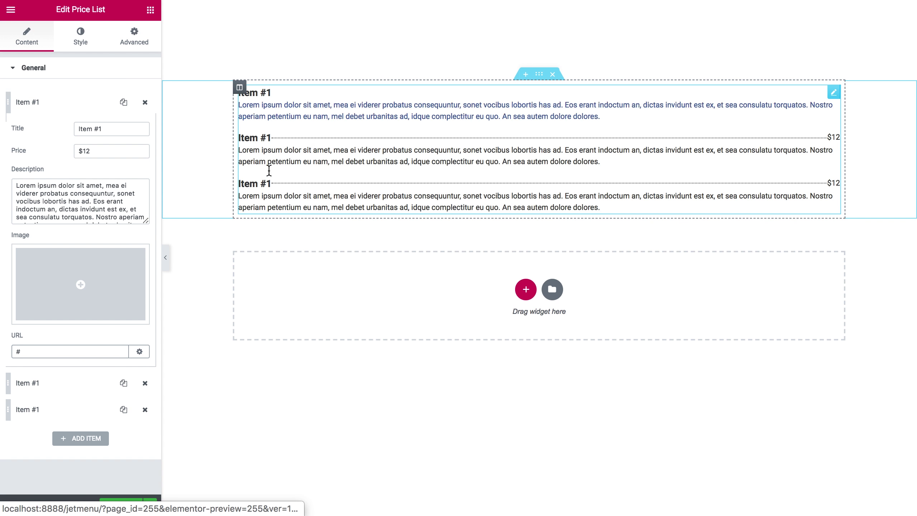
key(BackSpace)
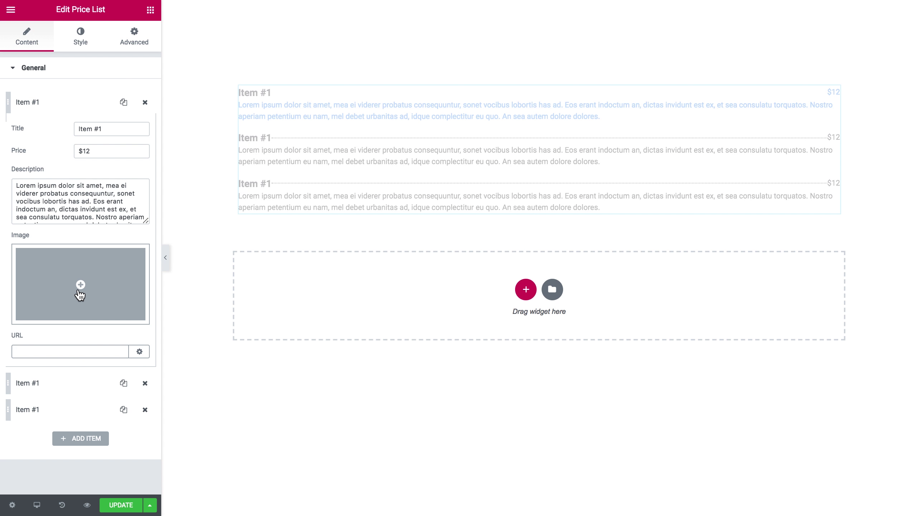
- Set the first item's image to the green salad photo buffet-chicken-cooking-5938.jpg from the media library
click(80, 293)
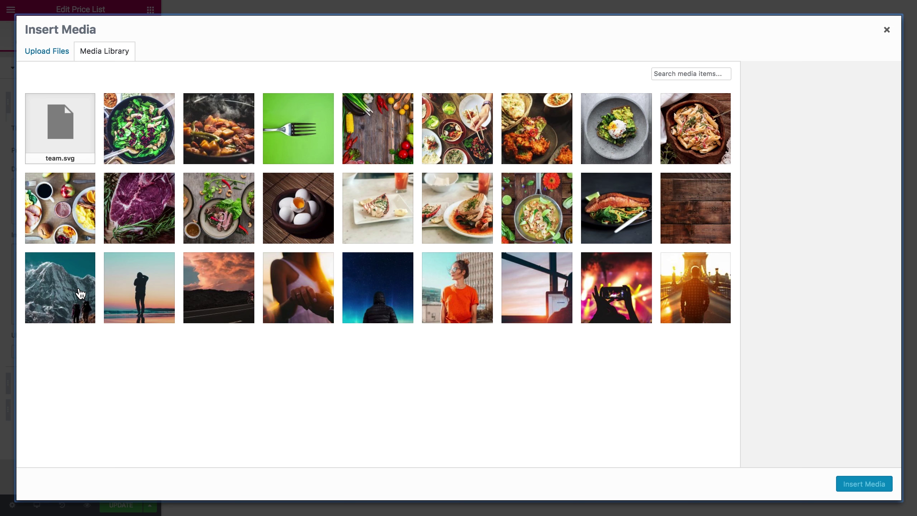
click(145, 134)
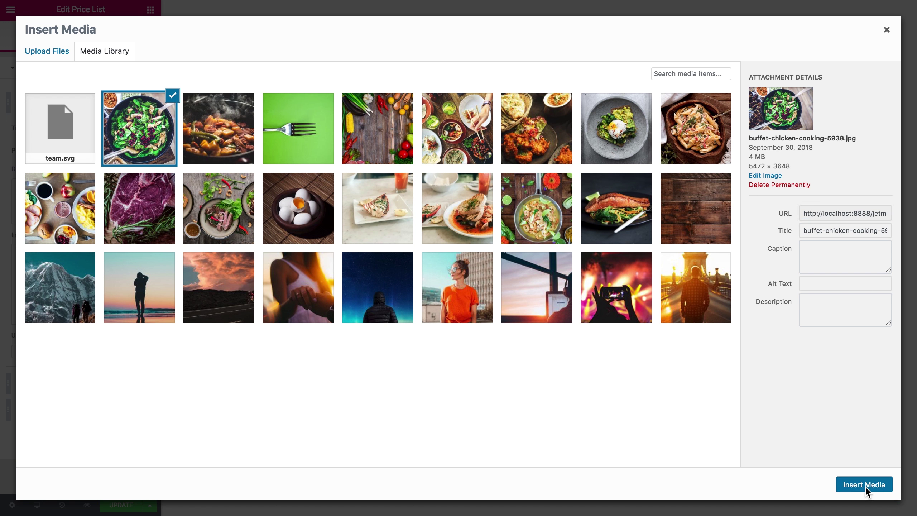
click(867, 484)
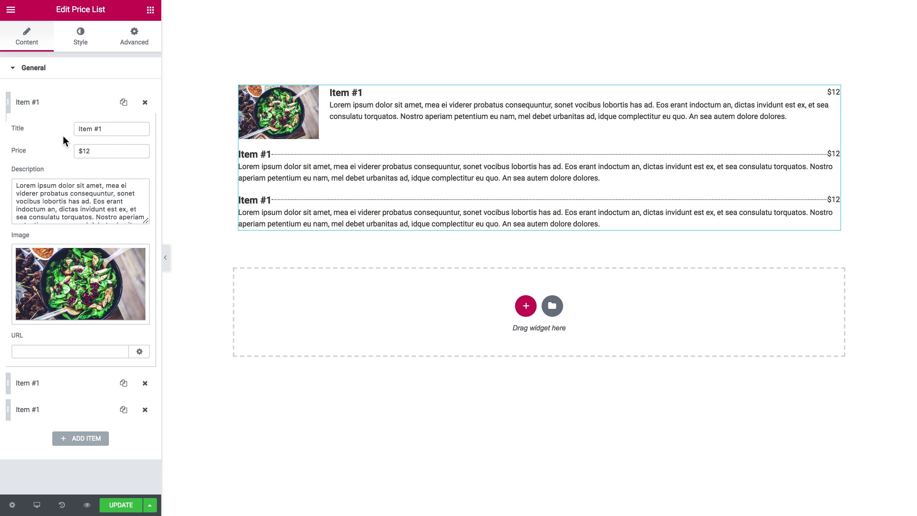
- Set the second item's image to the salmon dish on the black plate from the media library
click(81, 102)
click(61, 129)
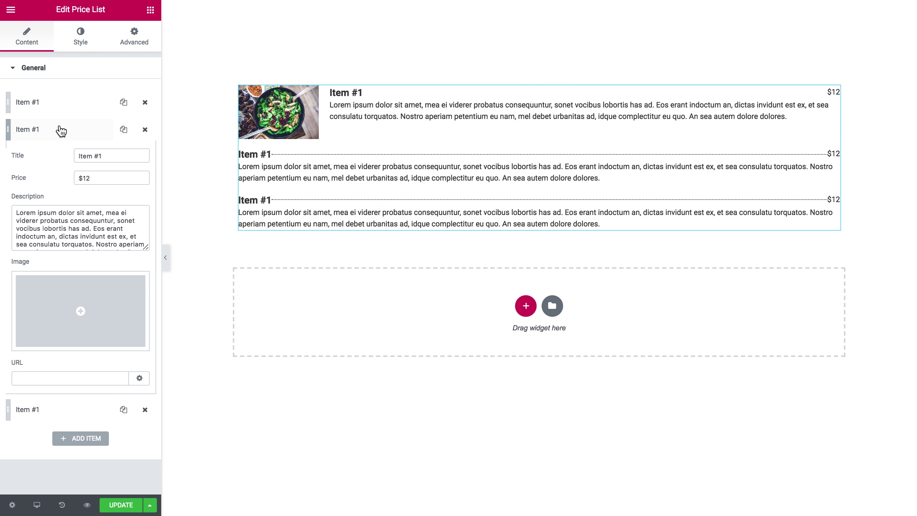
click(78, 312)
click(531, 202)
click(469, 202)
click(616, 208)
click(852, 483)
- Set the third item's image to the breakfast plates photo with the coffee cup, and collapse the item
click(65, 340)
click(67, 187)
click(862, 484)
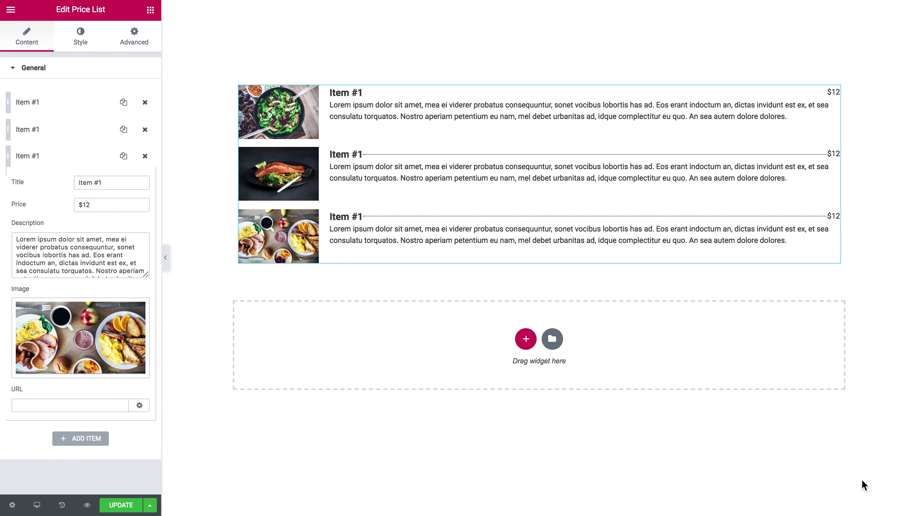
click(62, 158)
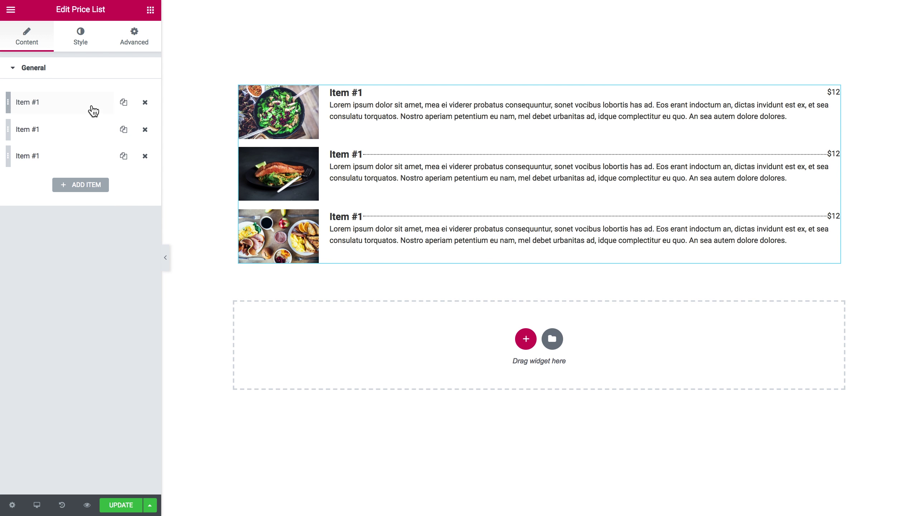
- Set the space between the price list items to 25 px
click(88, 48)
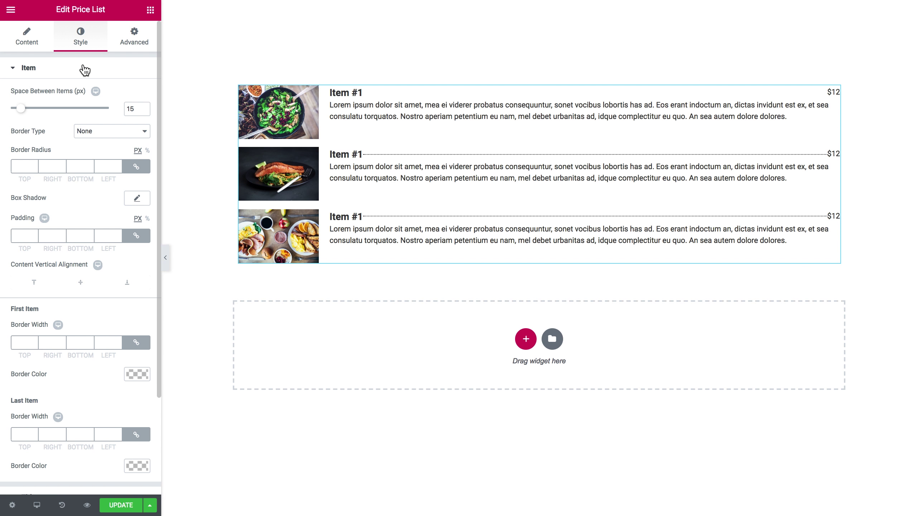
drag(20, 112, 27, 113)
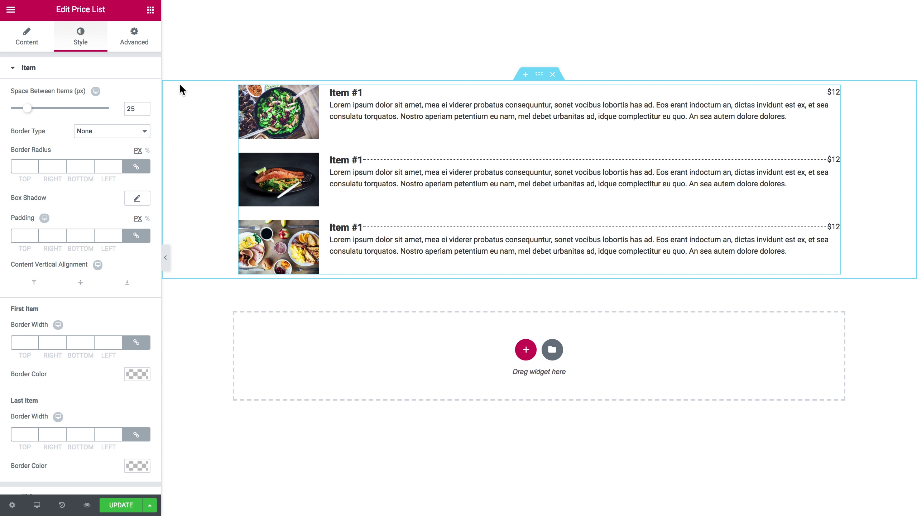
- Try the Top and Middle content vertical alignments for the items, and choose Bottom
scroll(58, 192, down, 3)
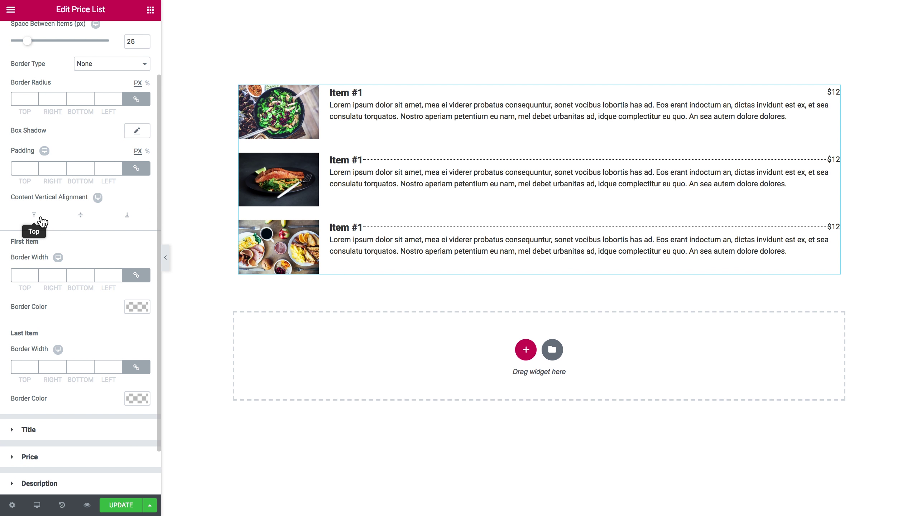
click(43, 221)
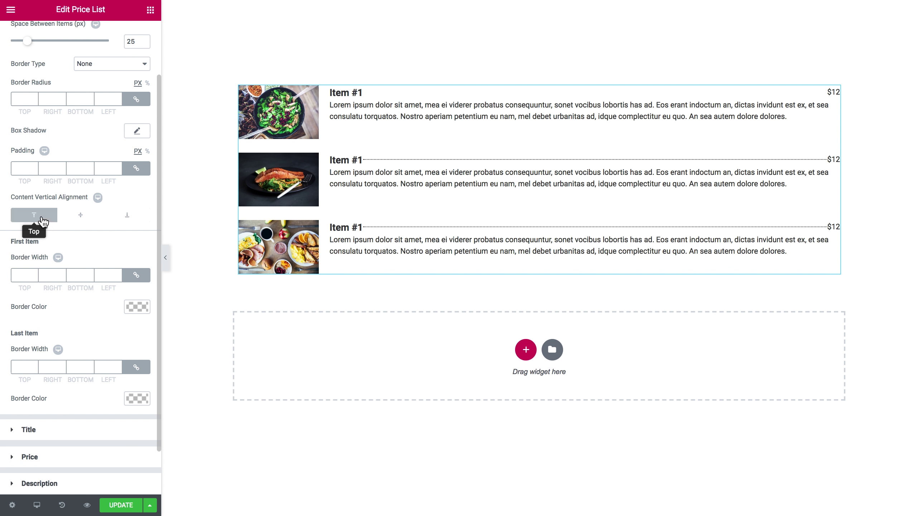
click(84, 219)
click(84, 218)
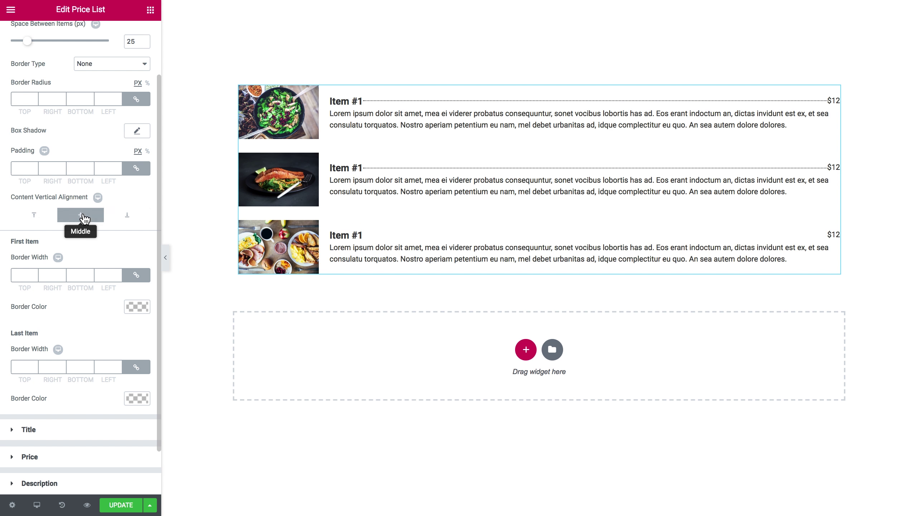
click(133, 218)
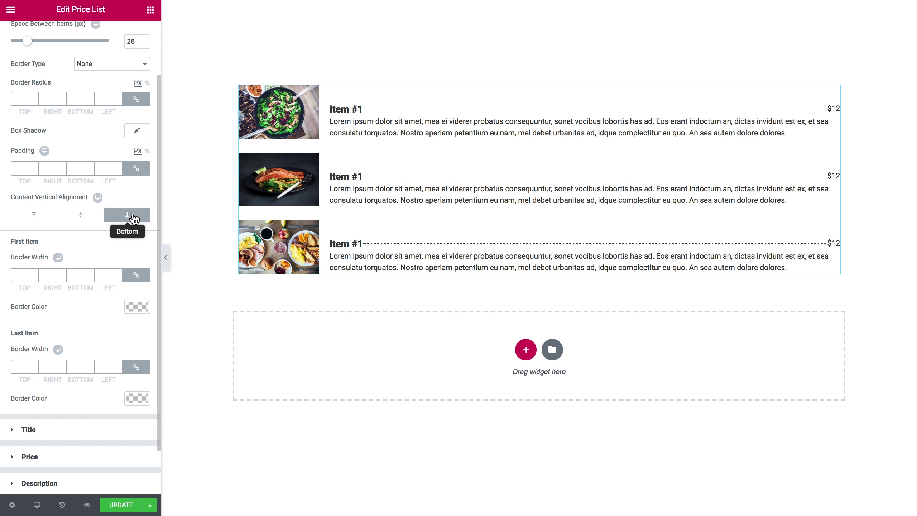
- Review the first and last item border options and open the title style settings
scroll(72, 270, down, 3)
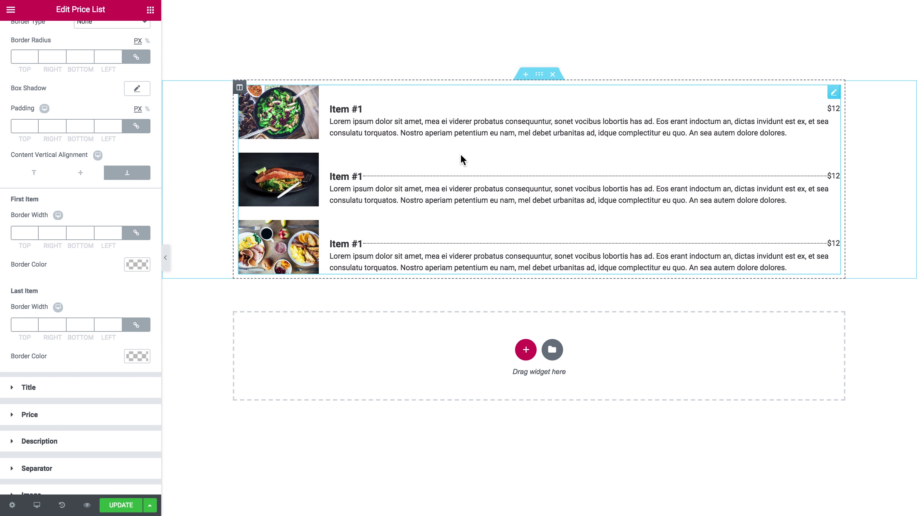
scroll(126, 210, down, 1)
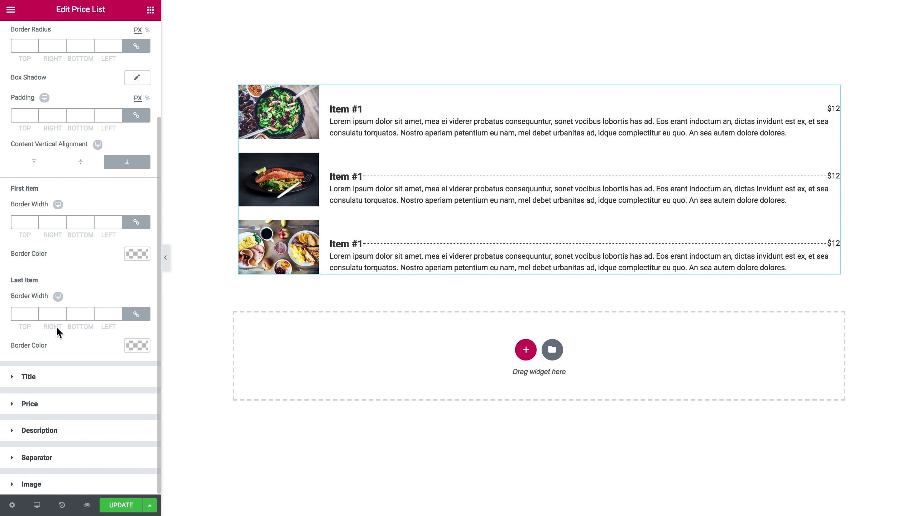
click(53, 381)
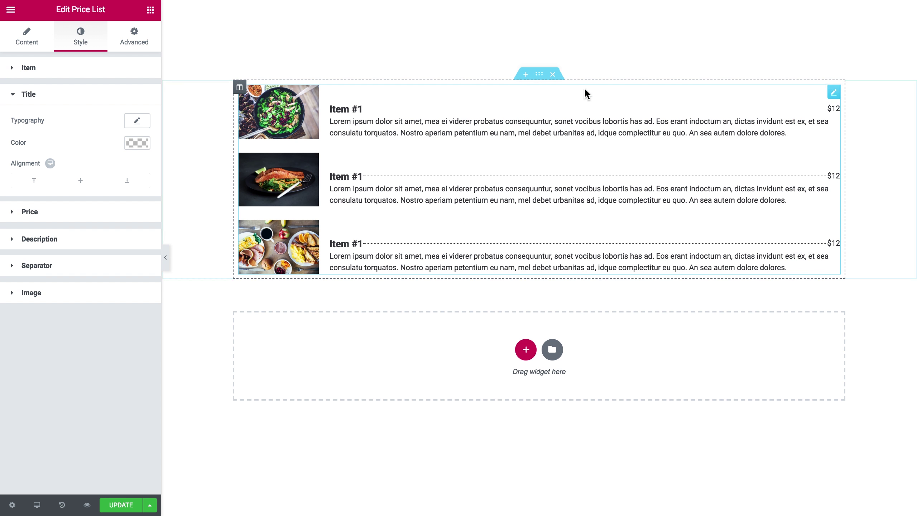
- Open the settings of the section holding the price list and turn on Stretch Section
right_click(542, 91)
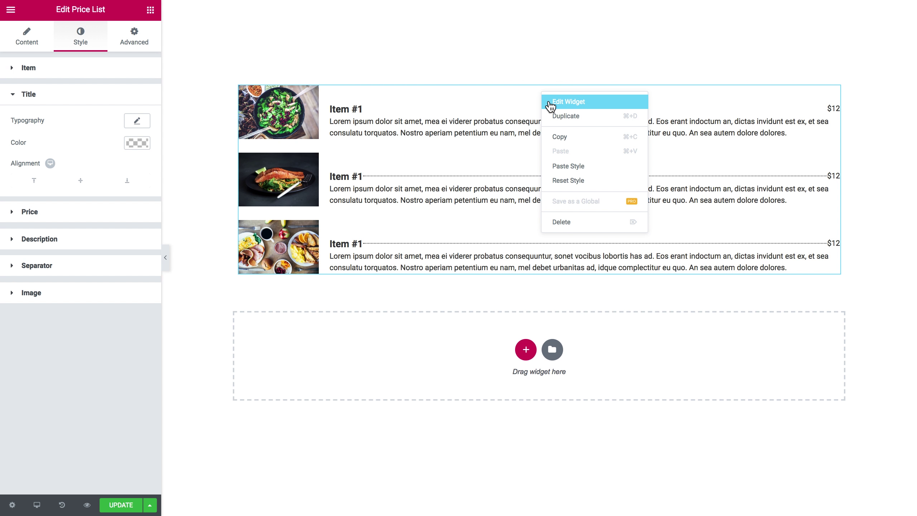
right_click(186, 176)
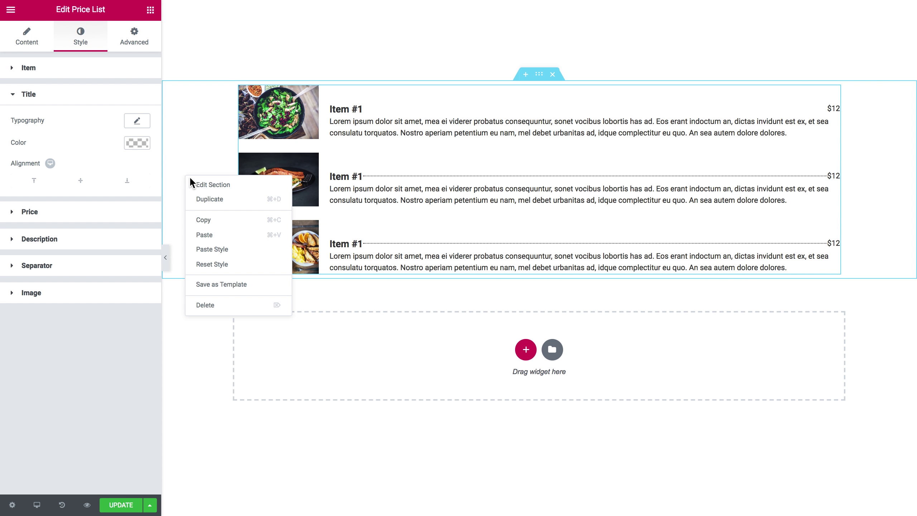
click(197, 187)
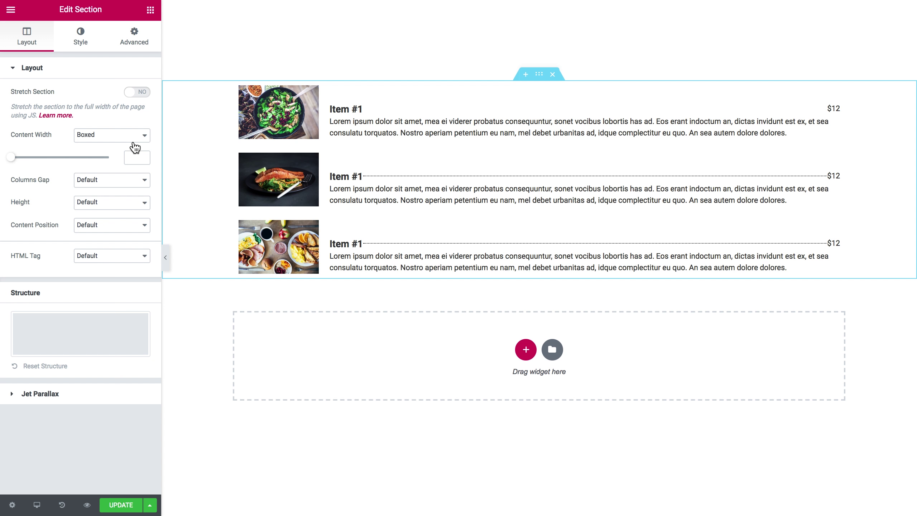
click(132, 93)
- Give the section a classic background using the dark wooden planks image from the media library
click(86, 51)
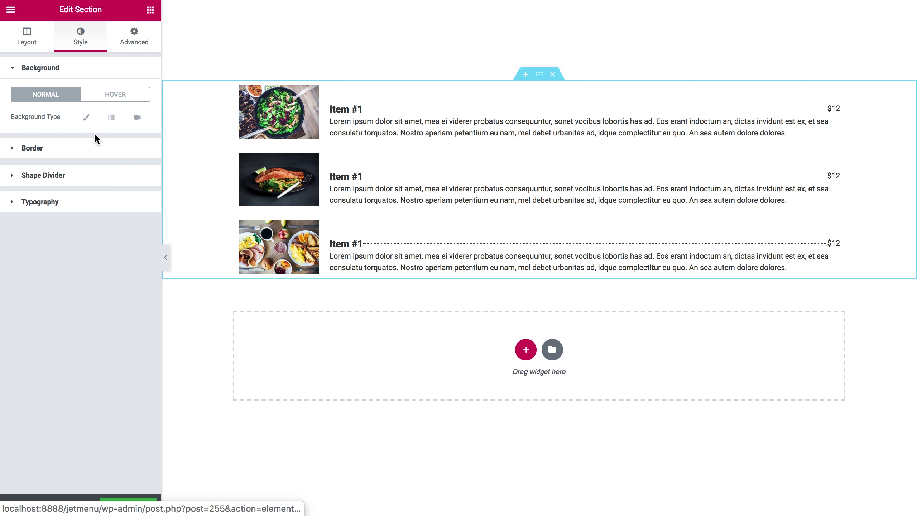
click(92, 122)
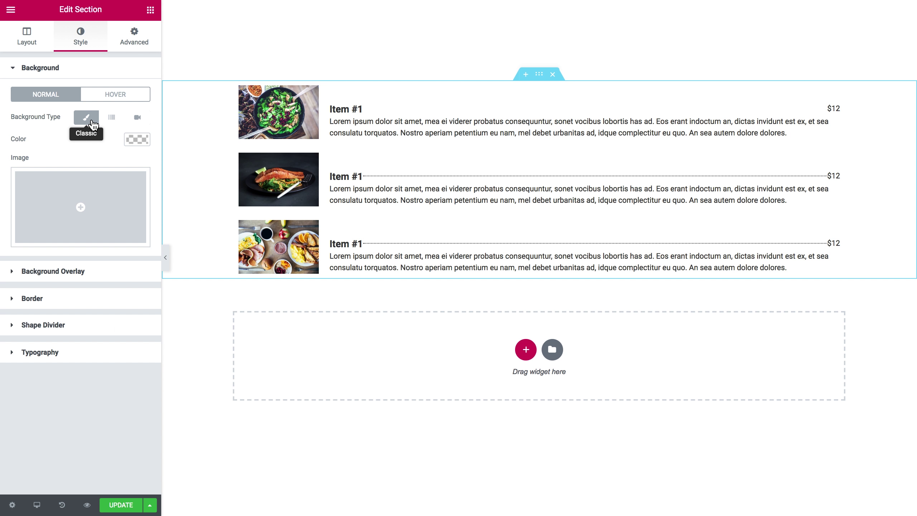
click(113, 209)
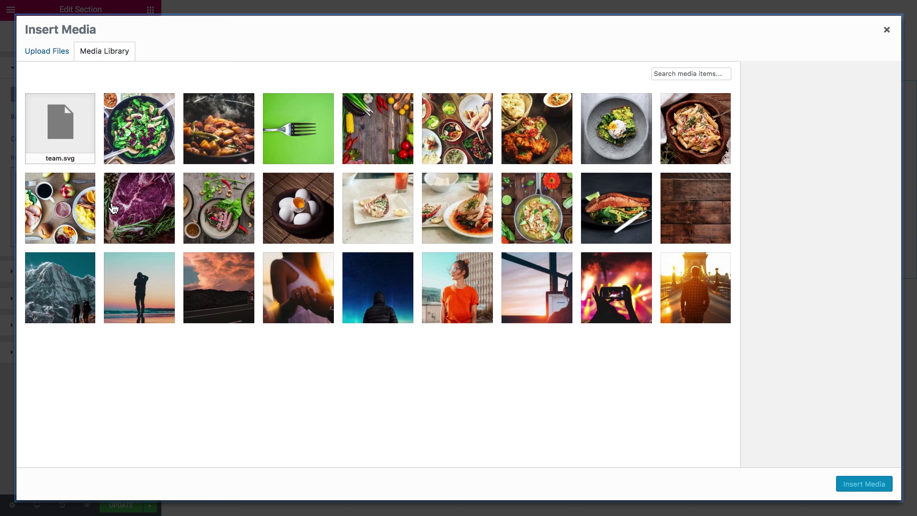
click(676, 218)
click(875, 484)
- Set the background image's size to Cover, repeat to No-repeat and position to Center Right
click(105, 330)
click(104, 356)
click(105, 331)
click(105, 320)
click(110, 308)
click(111, 324)
click(109, 308)
click(109, 297)
click(115, 263)
click(103, 317)
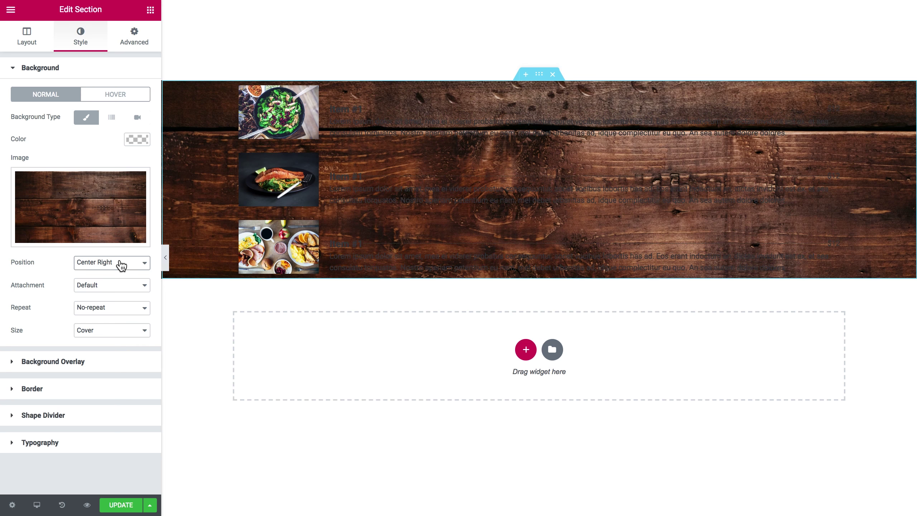
- Add a classic black (#000000) background overlay to the section and lower its opacity
click(72, 361)
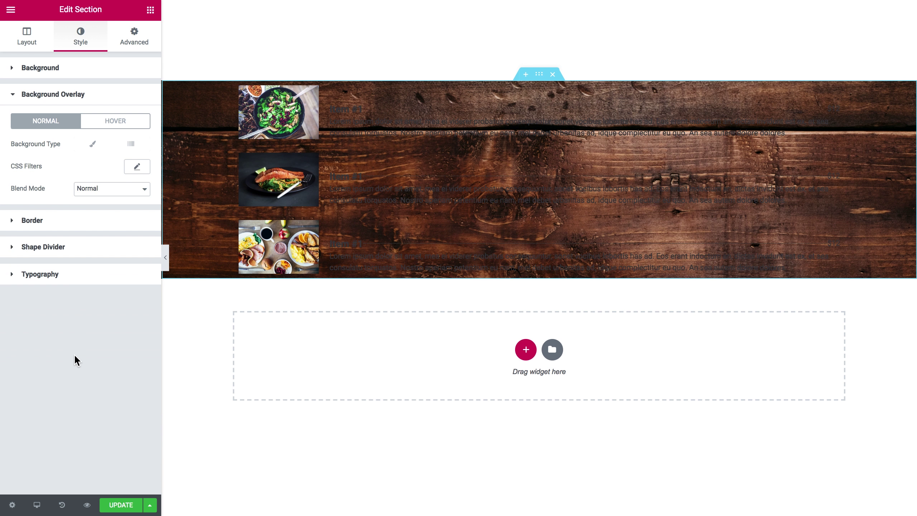
click(93, 144)
click(138, 167)
click(17, 294)
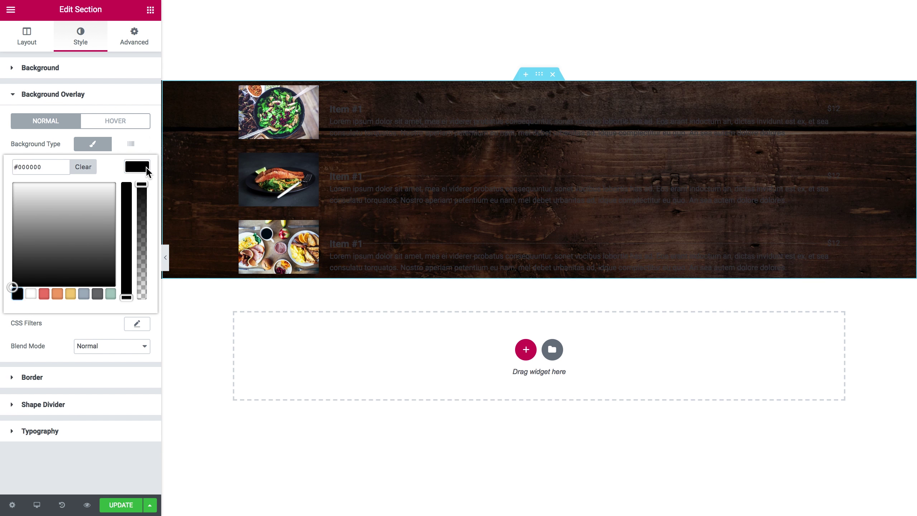
click(145, 169)
drag(133, 301, 137, 301)
text(3)
- Set the section's top and bottom padding to 50 px, leaving left and right at 0
click(134, 37)
click(21, 155)
text(100)
key(BackSpace)
key(BackSpace)
key(BackSpace)
text(50)
double_click(77, 156)
text(50)
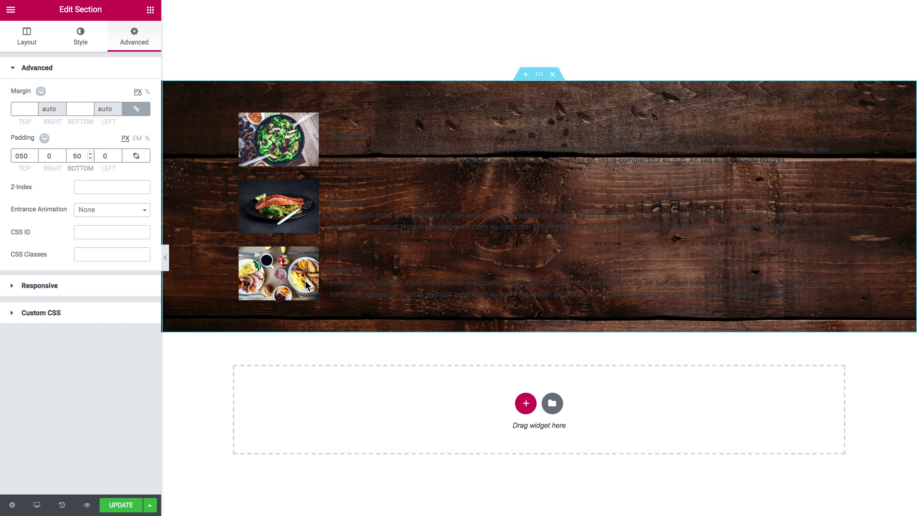
- Set the price list's title color to white
click(448, 199)
click(84, 41)
click(87, 74)
click(73, 95)
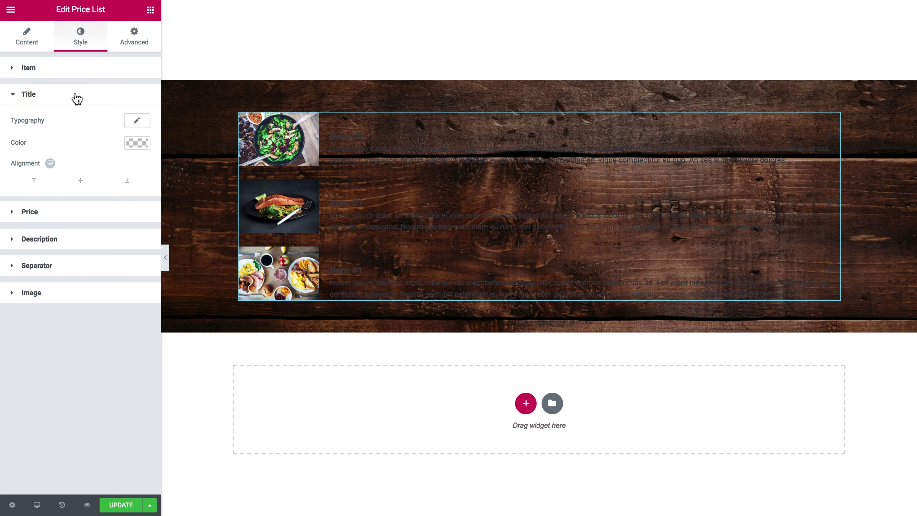
click(136, 121)
click(137, 123)
click(137, 143)
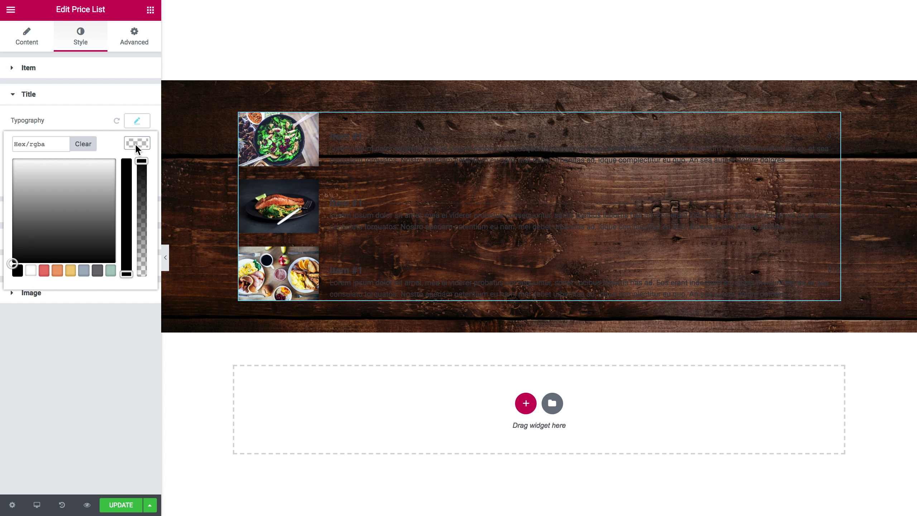
click(31, 271)
click(141, 148)
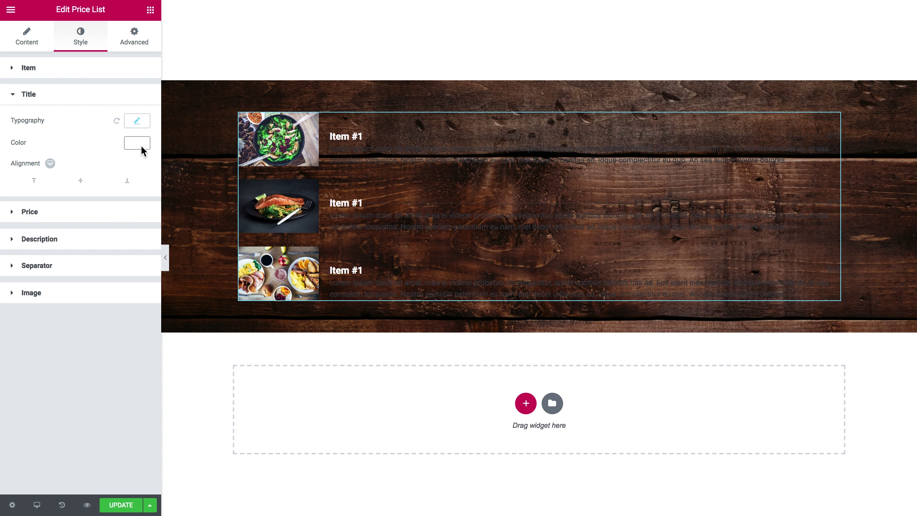
- Set the title typography to weight 400 with an Uppercase transform
click(136, 120)
click(127, 209)
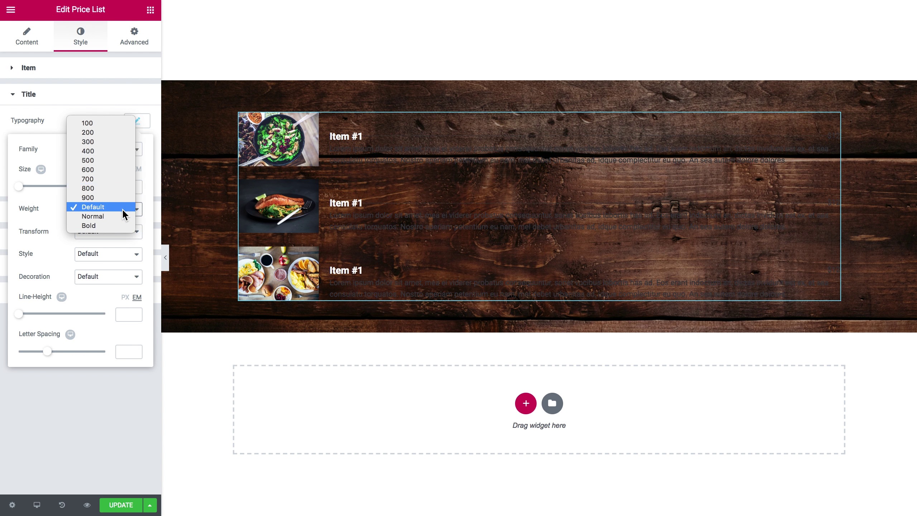
click(123, 170)
click(123, 235)
click(123, 242)
click(126, 210)
click(122, 179)
click(120, 208)
click(120, 217)
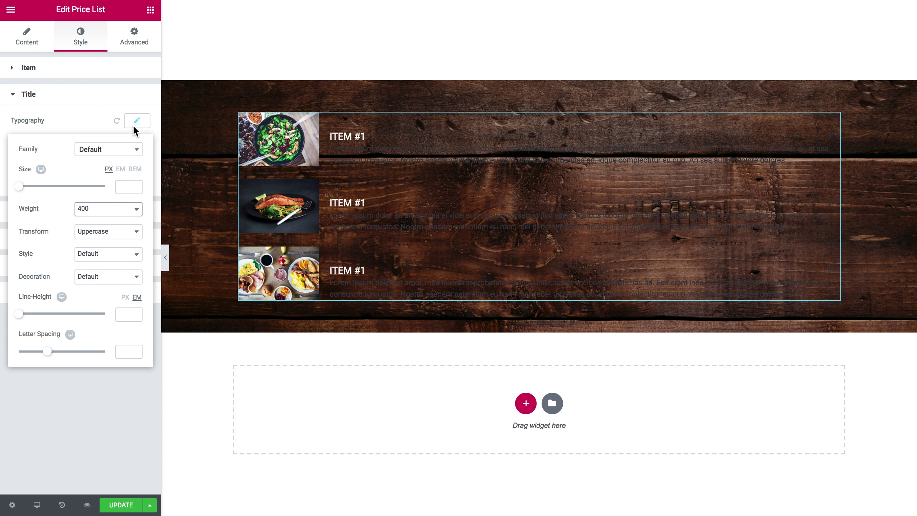
click(133, 124)
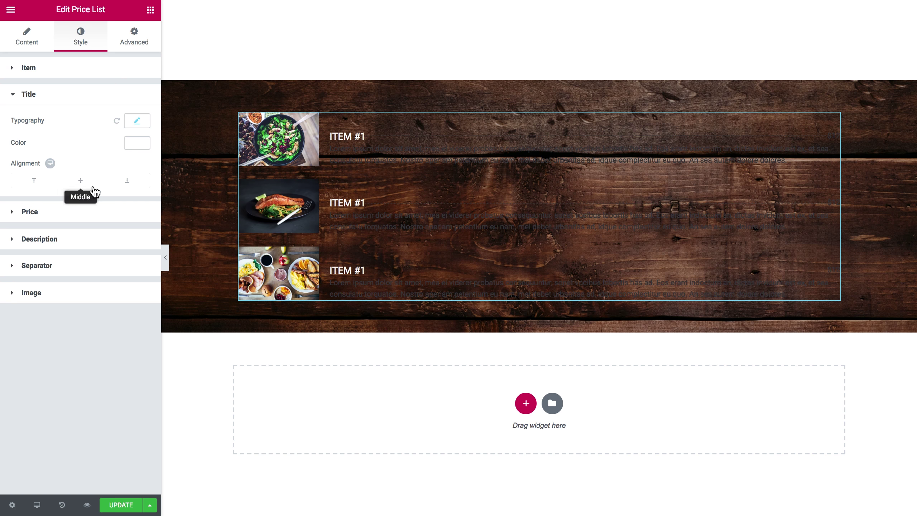
click(92, 101)
- Set the price text color to white and the price minimal width to 138 px
click(81, 121)
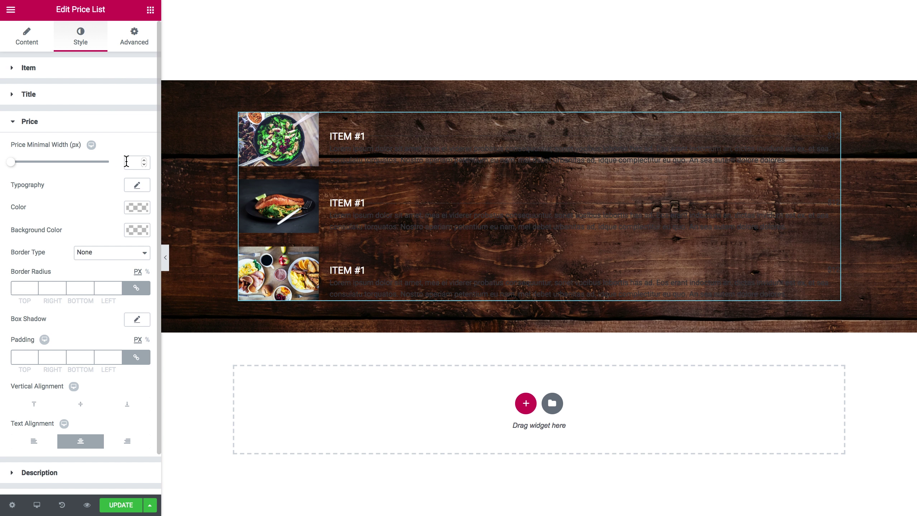
click(137, 209)
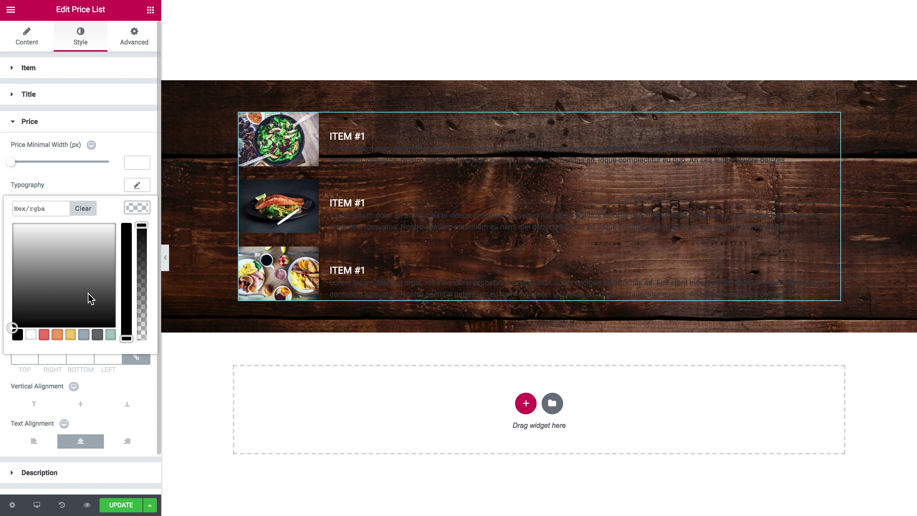
click(31, 335)
click(141, 206)
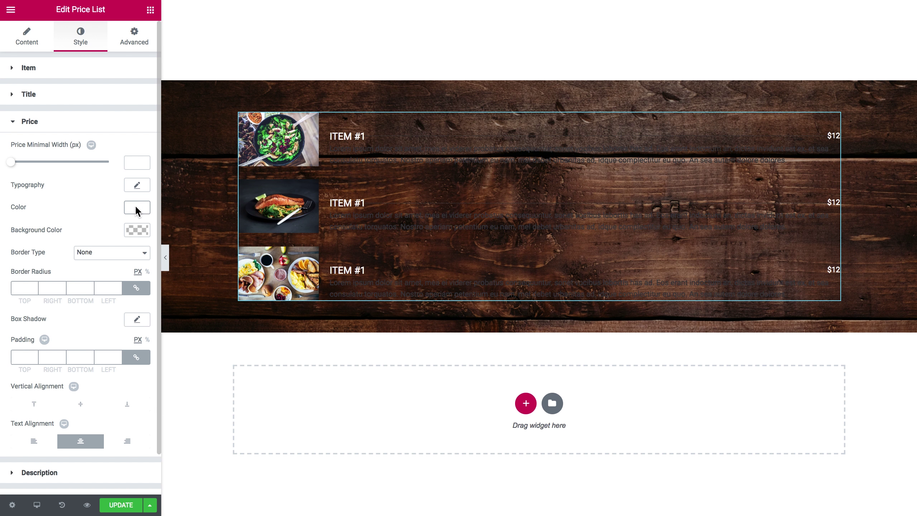
drag(14, 164, 47, 171)
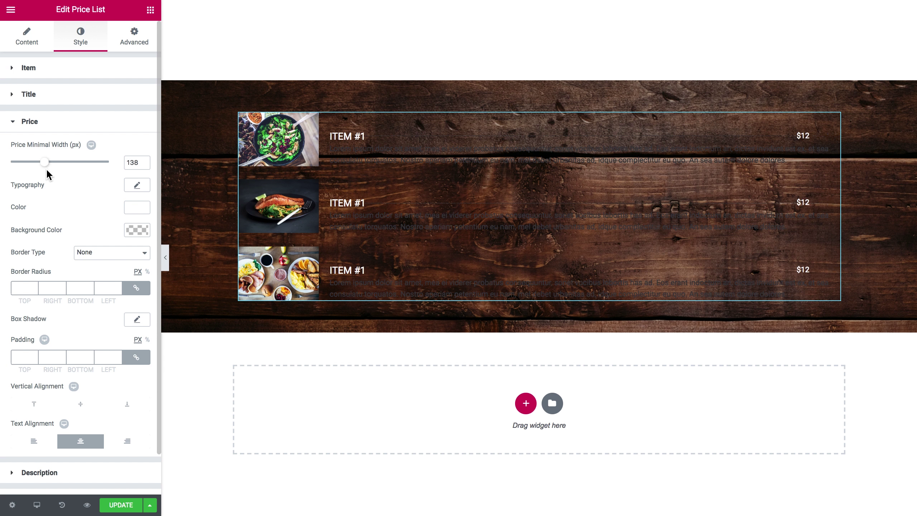
- Give the prices the preset red background color after trying black (#000000)
click(131, 231)
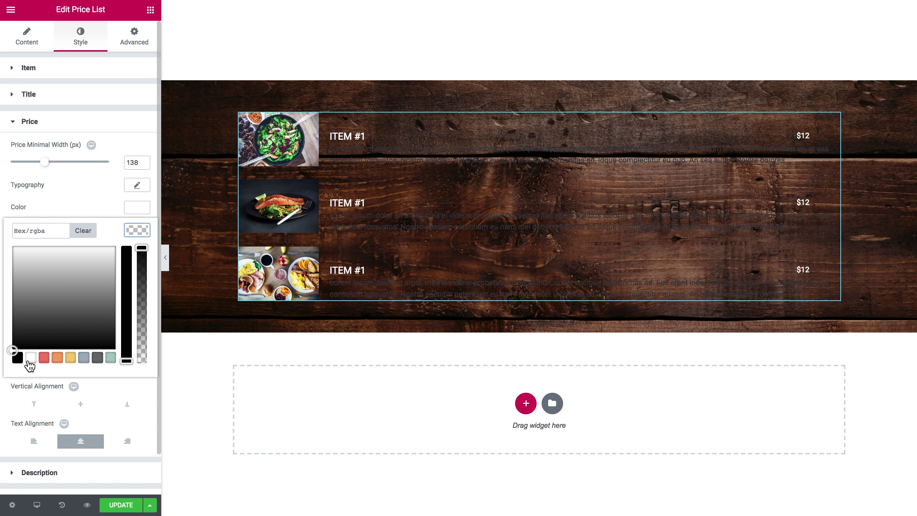
click(19, 361)
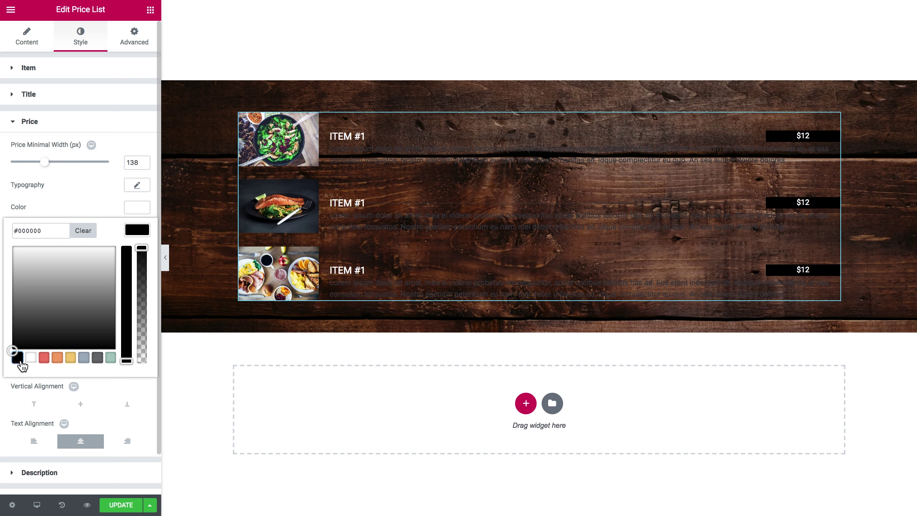
click(44, 359)
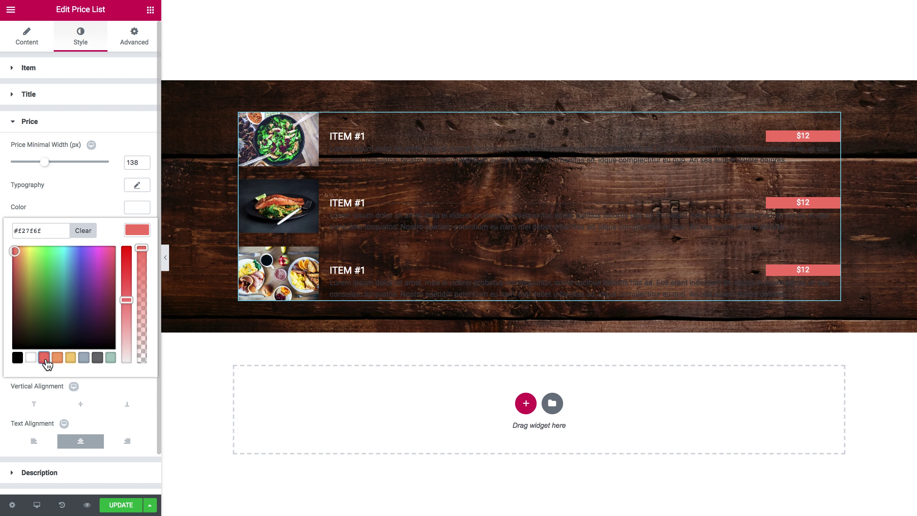
click(137, 228)
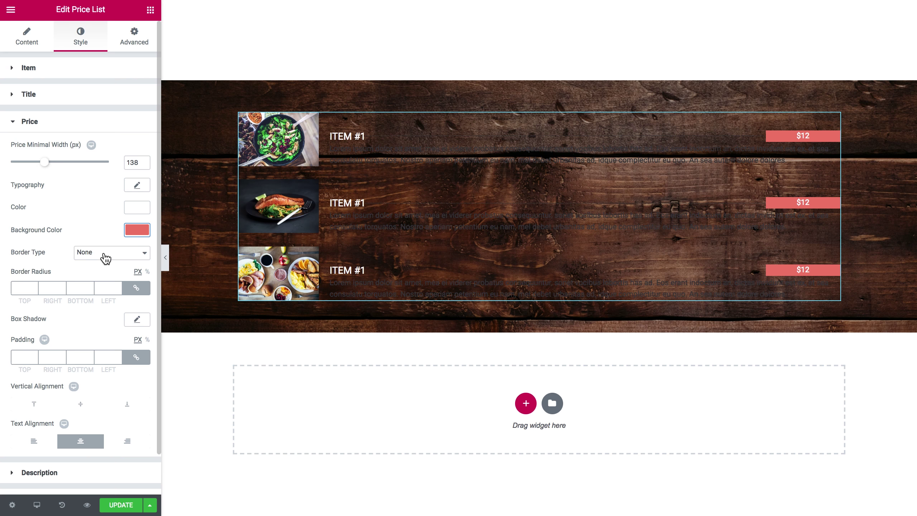
- Set the price border radius to 5 px on all corners
click(34, 286)
key(BackSpace)
text(5)
- Unlink the price padding and set its top and bottom values to 10 px, leaving left and right at 0
click(135, 357)
drag(28, 357, 8, 359)
text(10)
click(78, 356)
text(10)
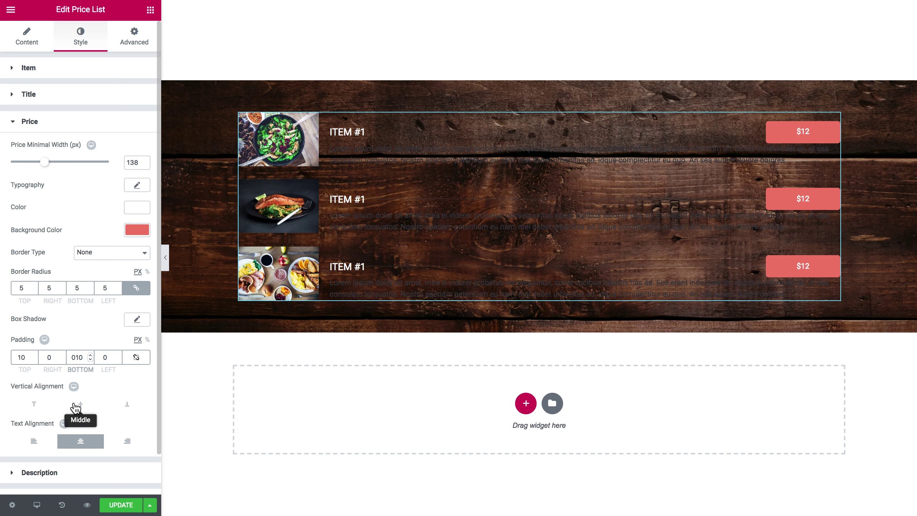
- Slightly increase the font size of the prices
click(137, 184)
drag(40, 250, 29, 256)
click(112, 121)
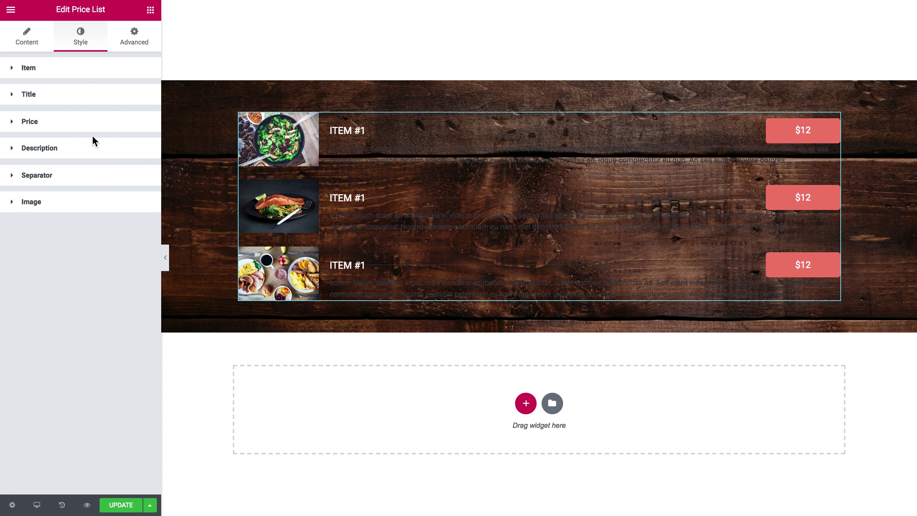
- Set the item description's text color to white (#ffffff) and its font size to 11 px
click(86, 155)
click(143, 201)
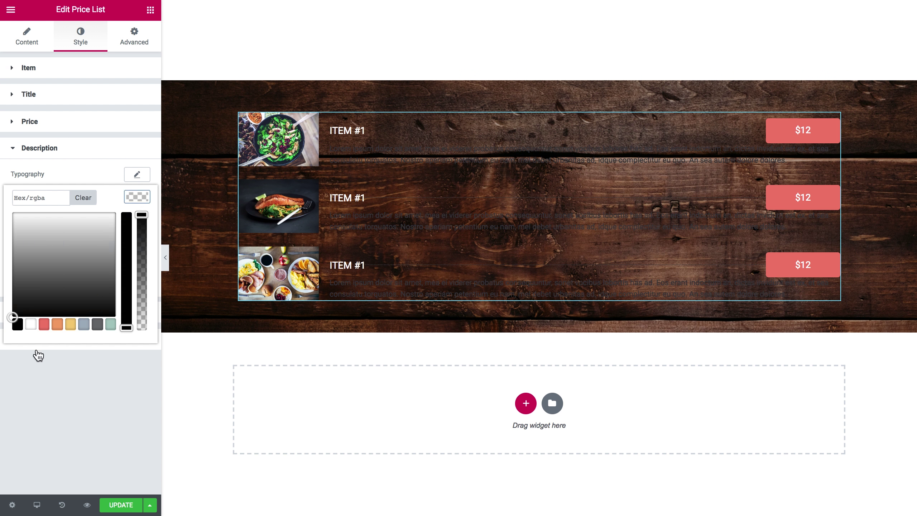
click(32, 324)
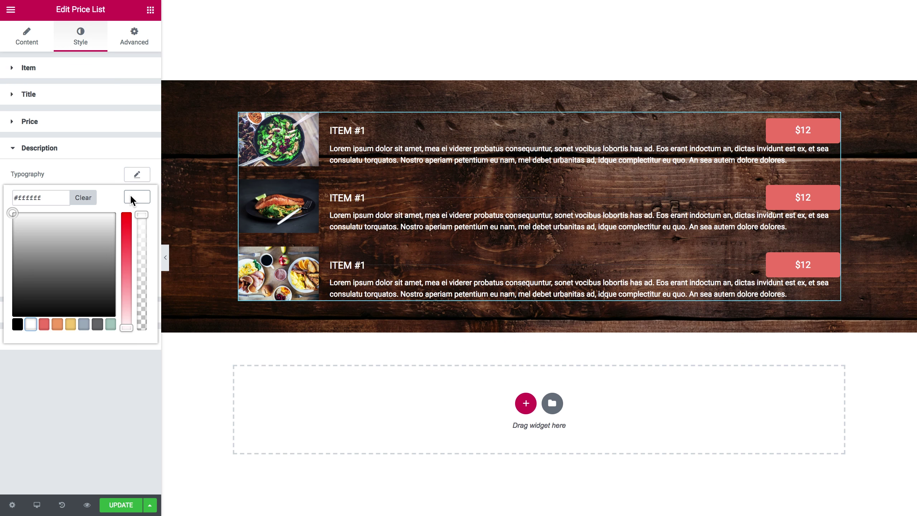
click(132, 200)
click(137, 174)
drag(22, 240, 28, 247)
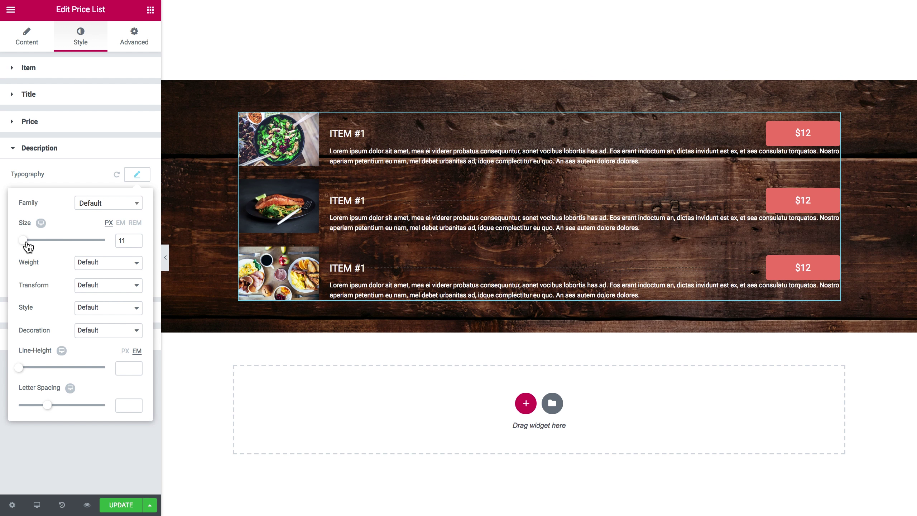
click(137, 176)
- Set the description's right margin to 300 px, leaving the other sides at 0
click(52, 235)
text(300)
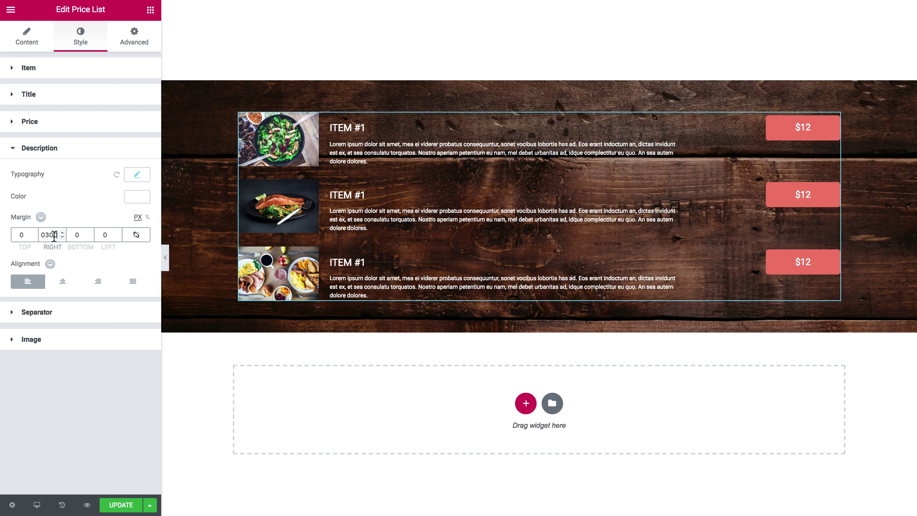
click(75, 157)
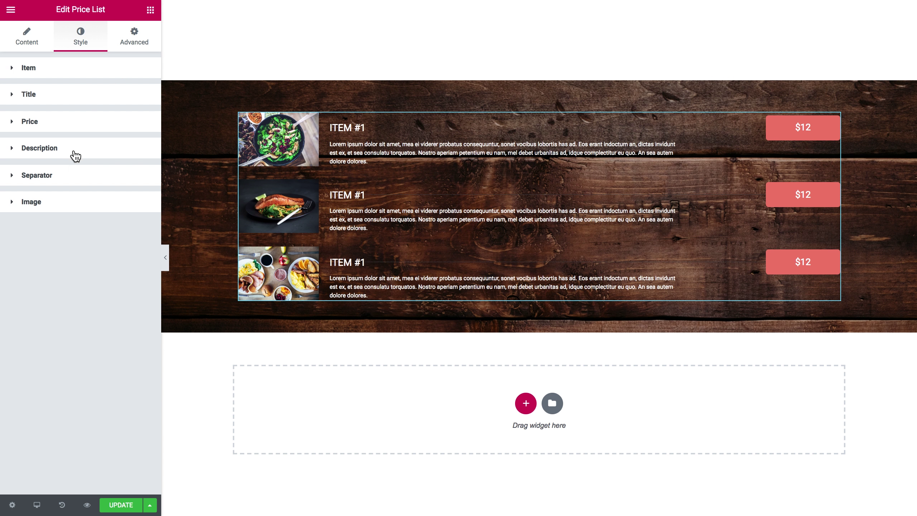
- Make the dotted separator white with a width of 3, and preview the list without the editing panel
click(63, 178)
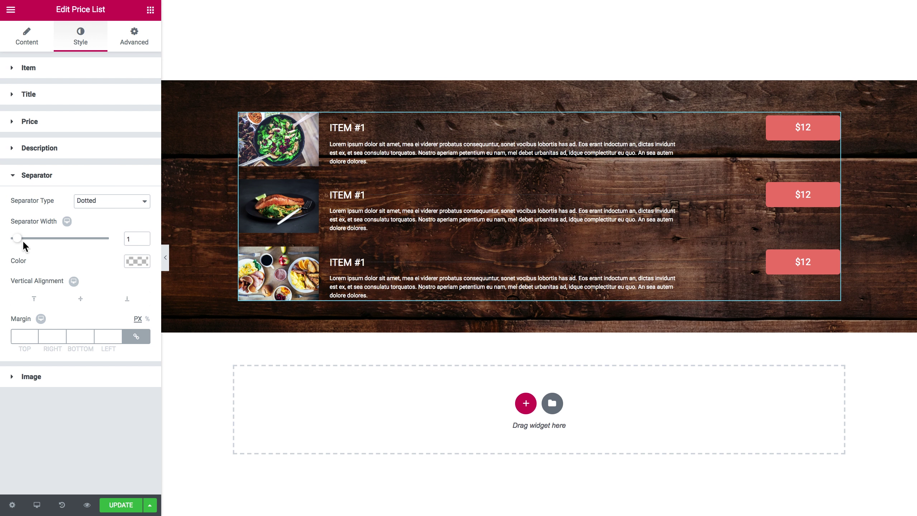
mouse_move(19, 240)
mouse_down()
mouse_move(103, 244)
mouse_move(22, 250)
mouse_up()
click(137, 260)
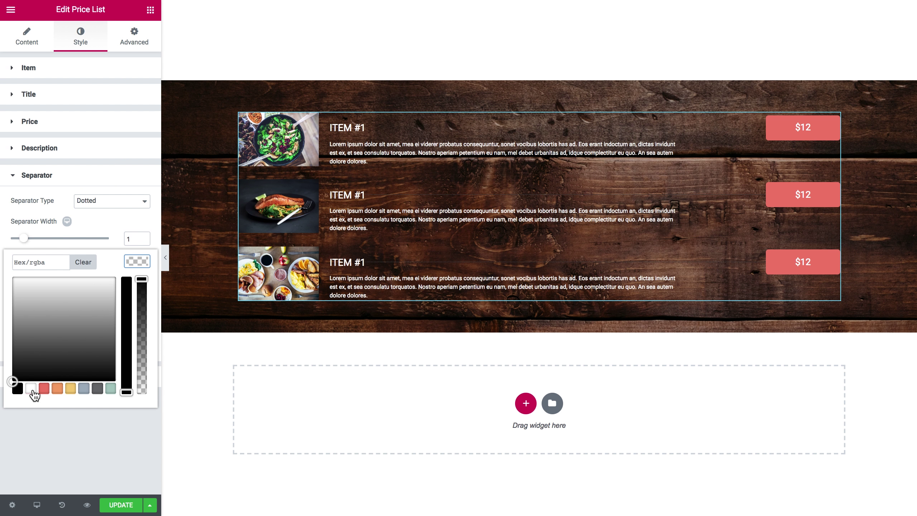
click(30, 389)
click(140, 265)
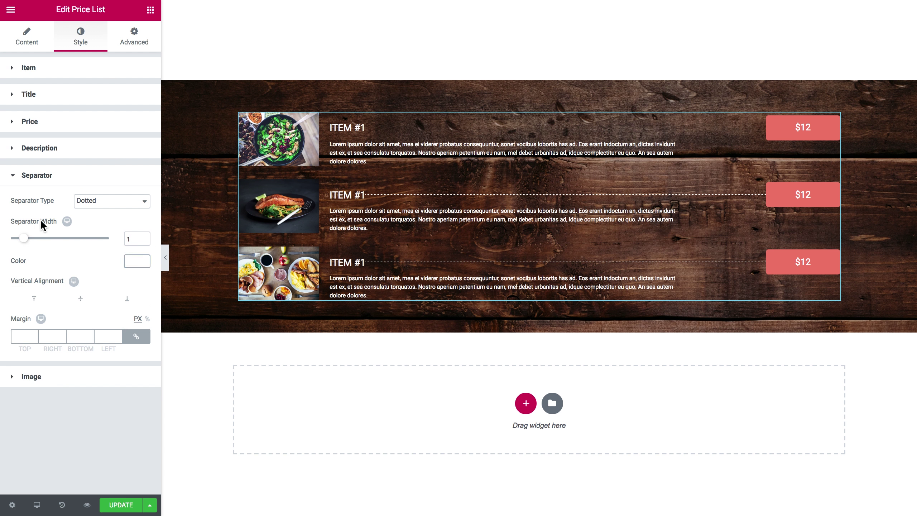
mouse_move(31, 241)
mouse_down()
mouse_move(47, 244)
mouse_move(34, 244)
mouse_up()
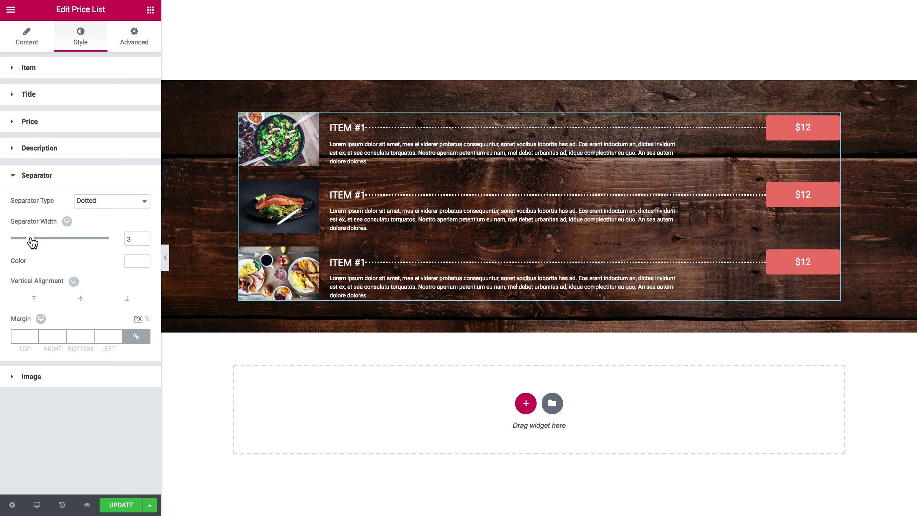
click(166, 268)
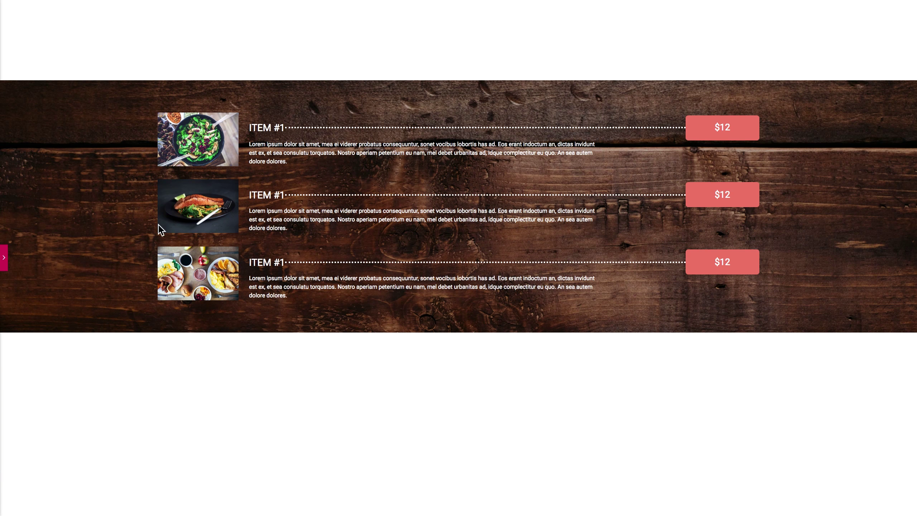
click(4, 258)
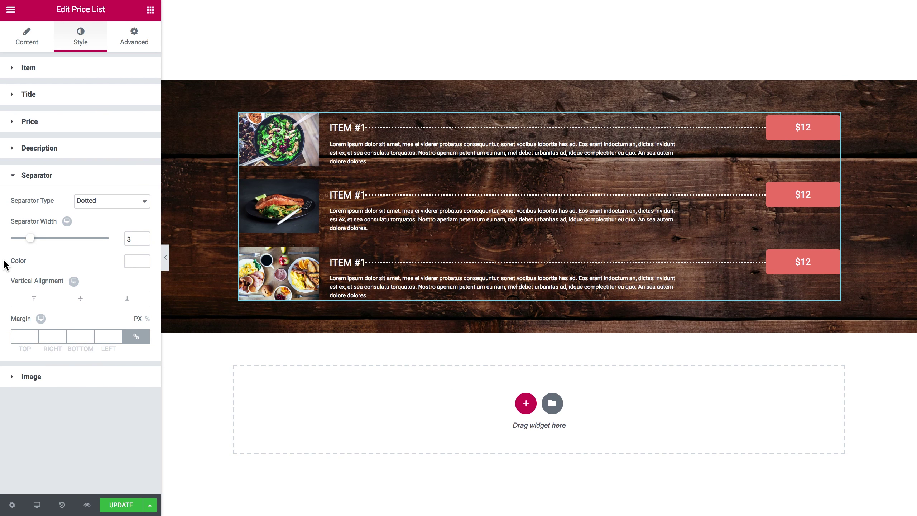
- Try the Groove separator type and return it to Dotted
click(119, 204)
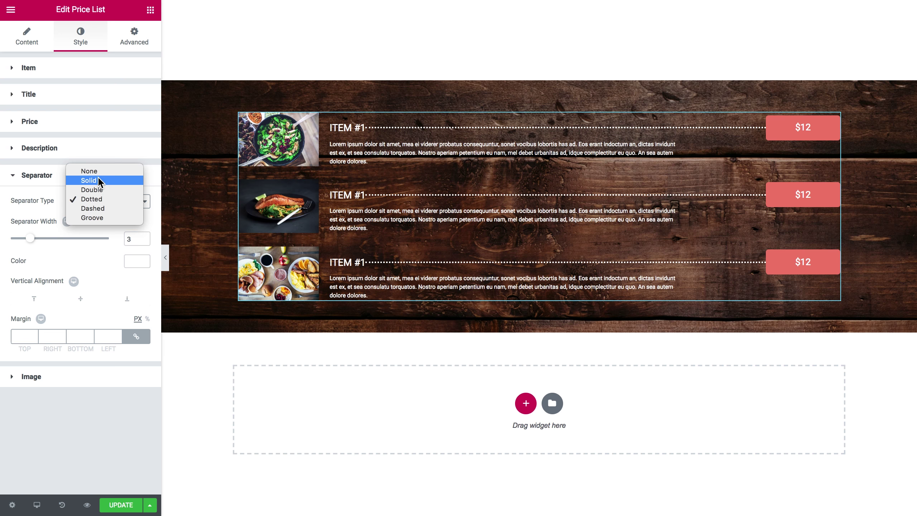
click(96, 218)
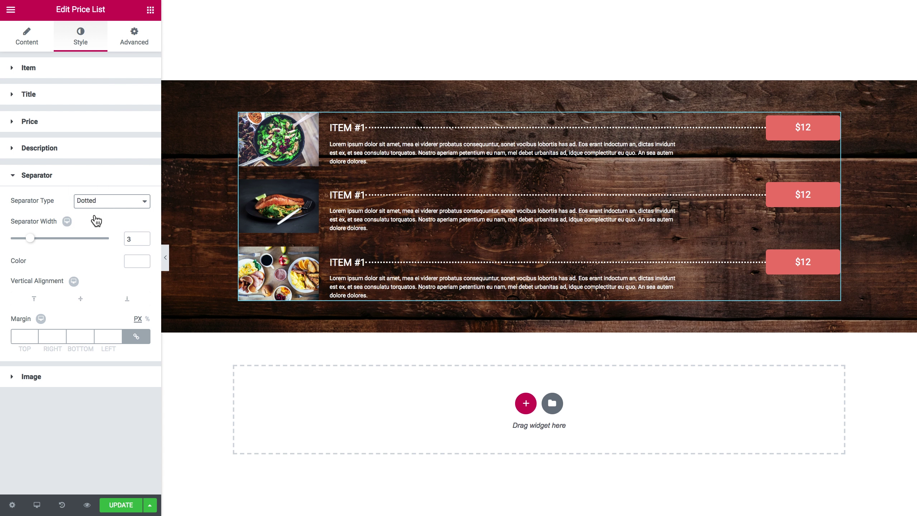
click(100, 201)
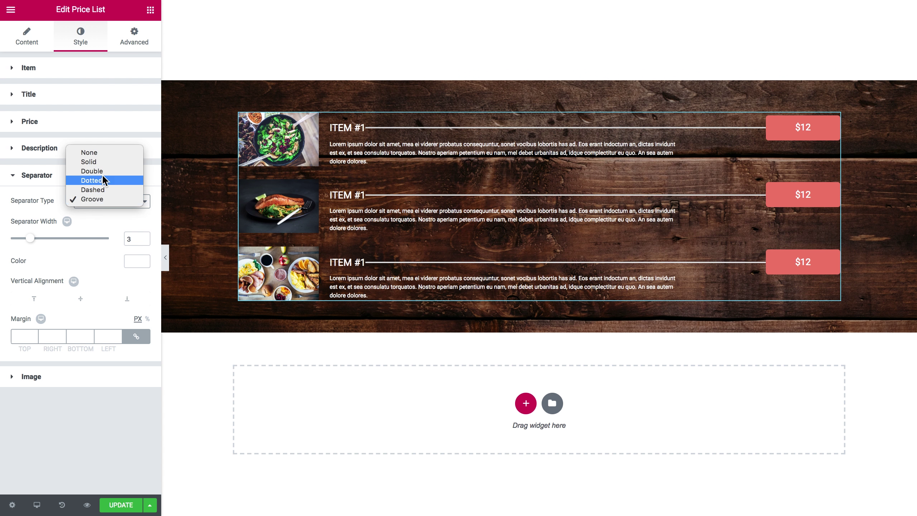
click(103, 181)
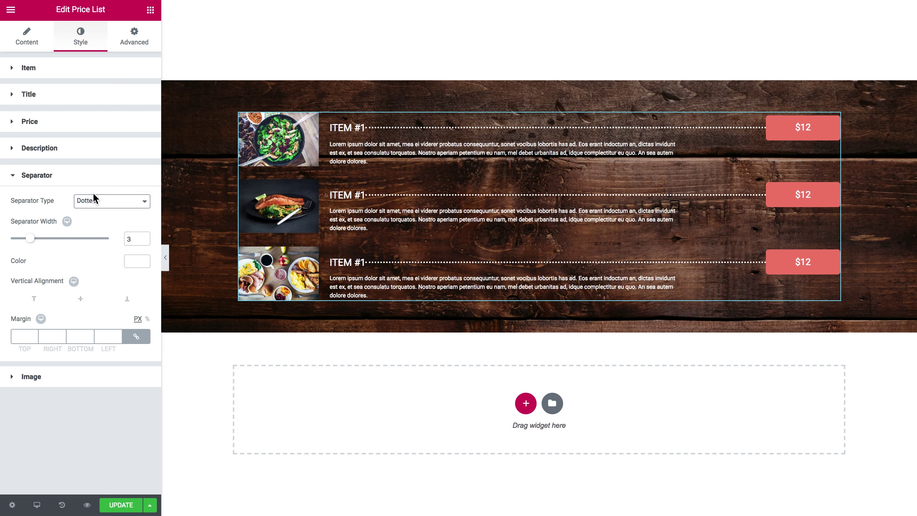
- Try a separator width of 0 and restore it to 3
click(134, 240)
text(0)
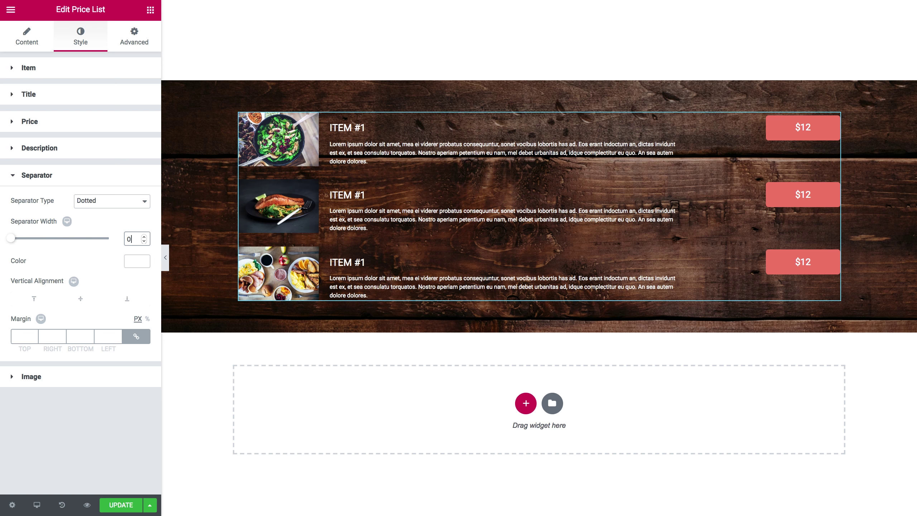
double_click(129, 246)
text(3)
- Unlink the separator margins and set the right and left values to 50 px
click(135, 341)
click(52, 339)
text(50)
click(107, 342)
text(50)
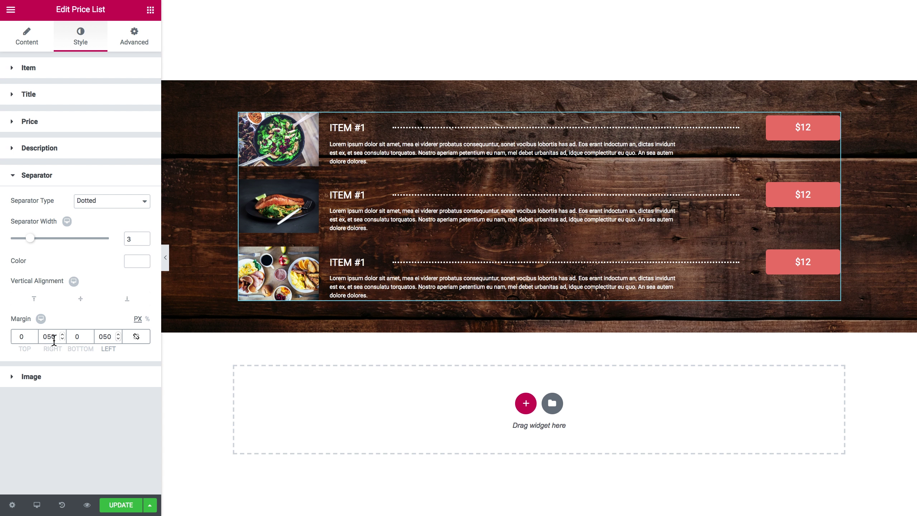
- Add a Solid border in white (#ffffff) around the item images
click(49, 377)
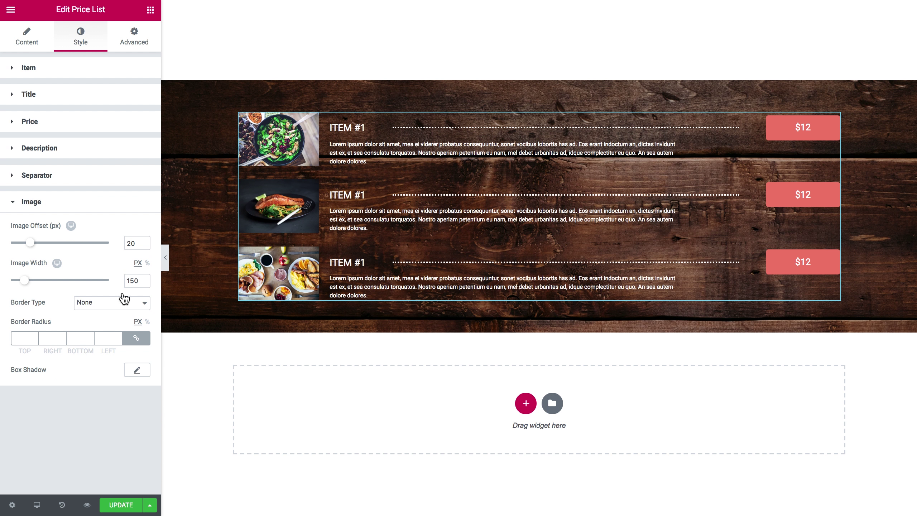
click(106, 310)
click(106, 310)
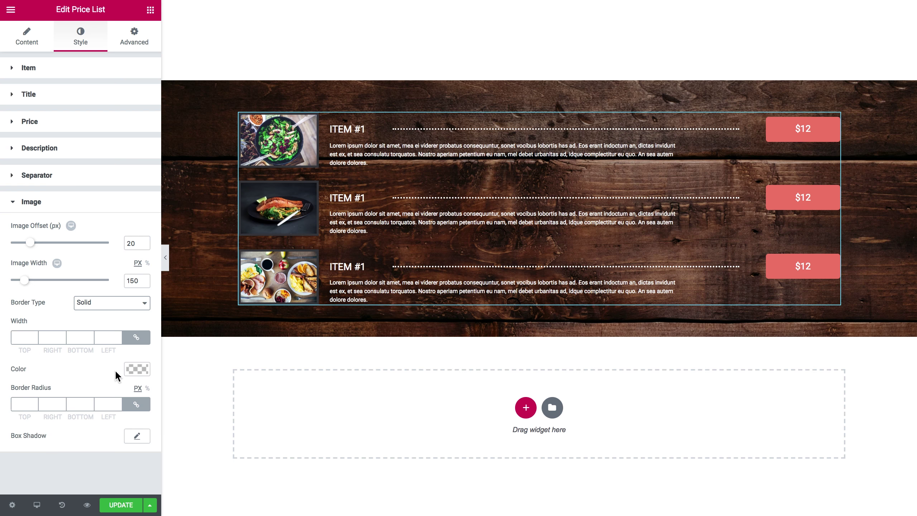
click(137, 369)
click(30, 493)
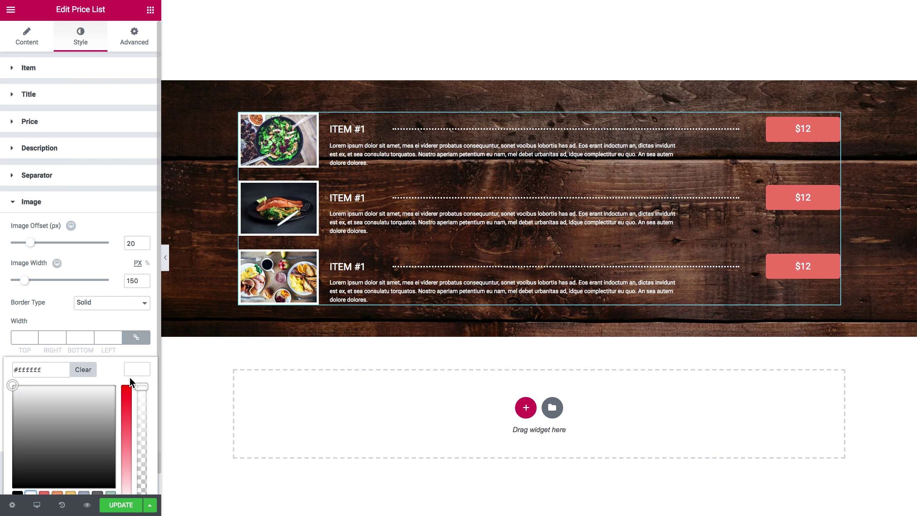
click(137, 370)
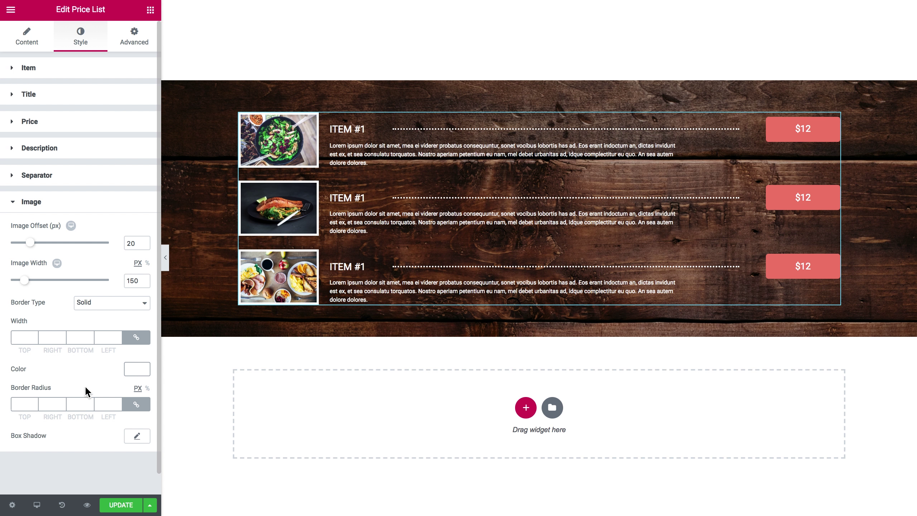
- Set the item images' border radius to 10 px on all corners
click(27, 405)
text(5)
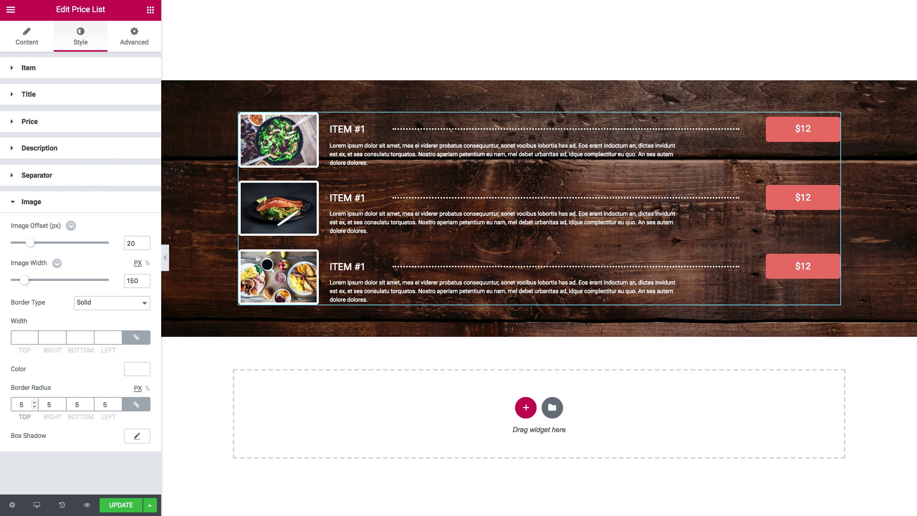
key(BackSpace)
text(10)
- Set the image offset to 35 px and image width to 220 px, and preview the list without the editing panel
mouse_move(32, 249)
mouse_down()
mouse_move(57, 252)
mouse_move(45, 249)
mouse_up()
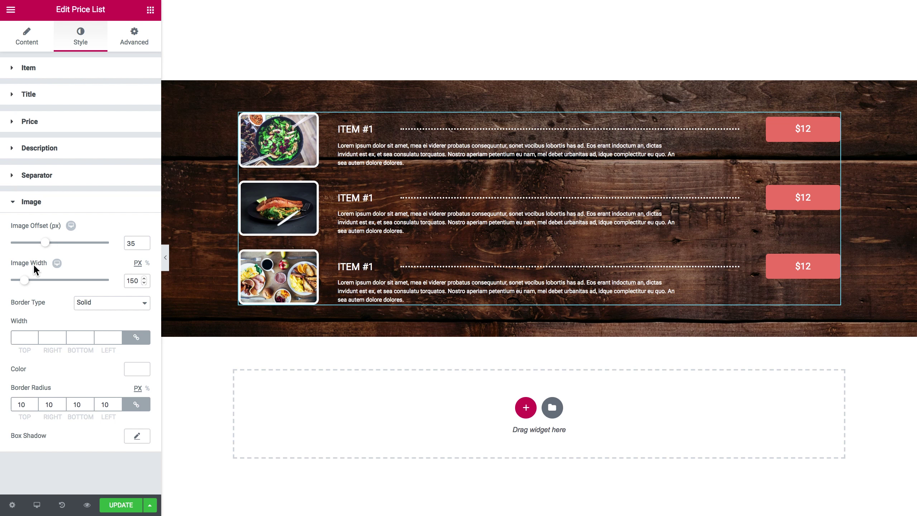
mouse_move(30, 284)
mouse_down()
mouse_move(40, 284)
mouse_move(32, 285)
mouse_up()
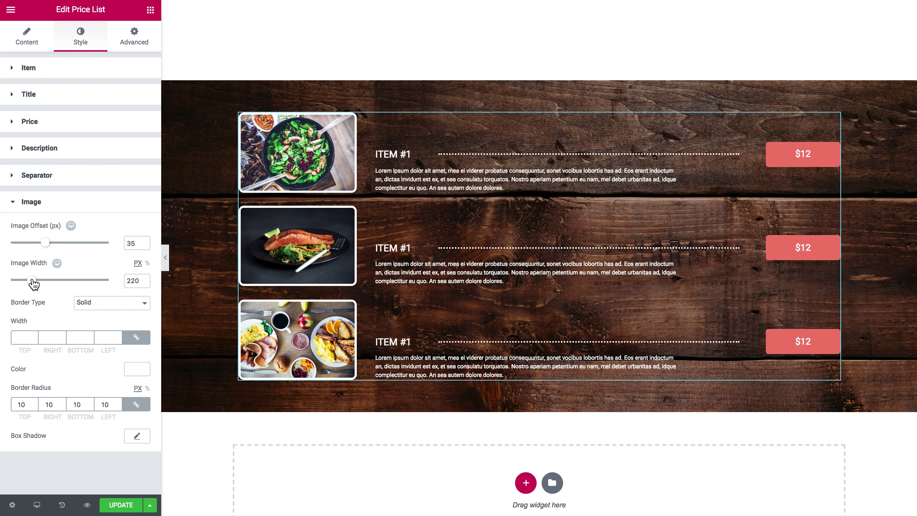
click(166, 264)
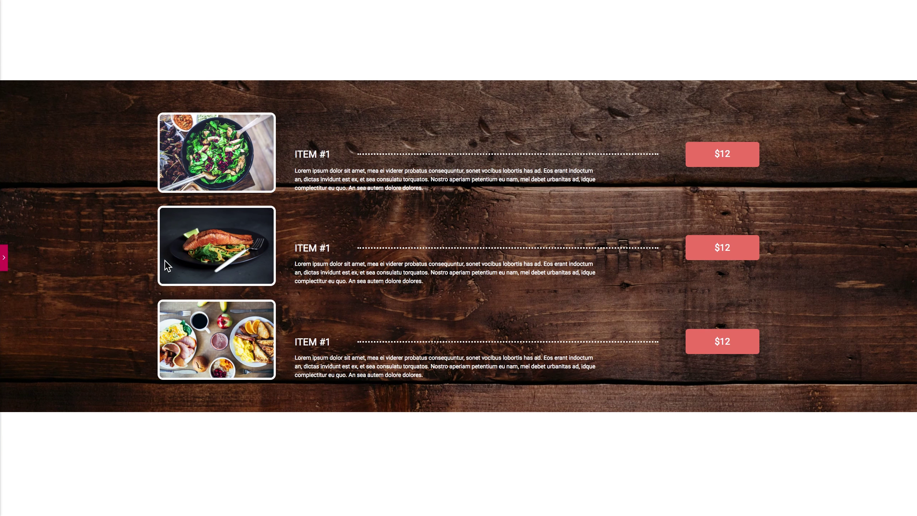